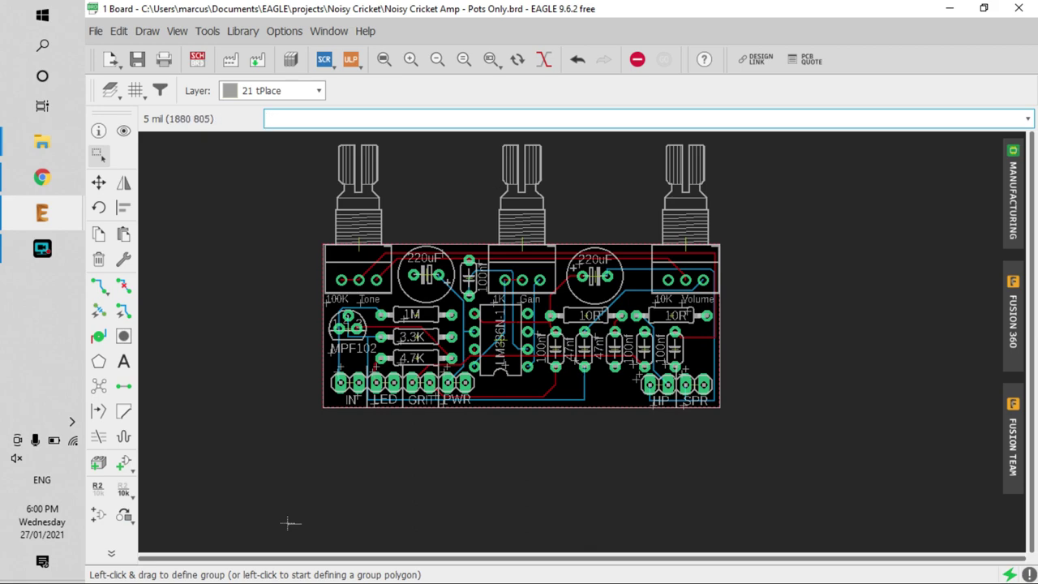
# Bring up the browser's Hatchful page showing the two saved Noisy Cricket logo designs.
pyautogui.click(15, 170)
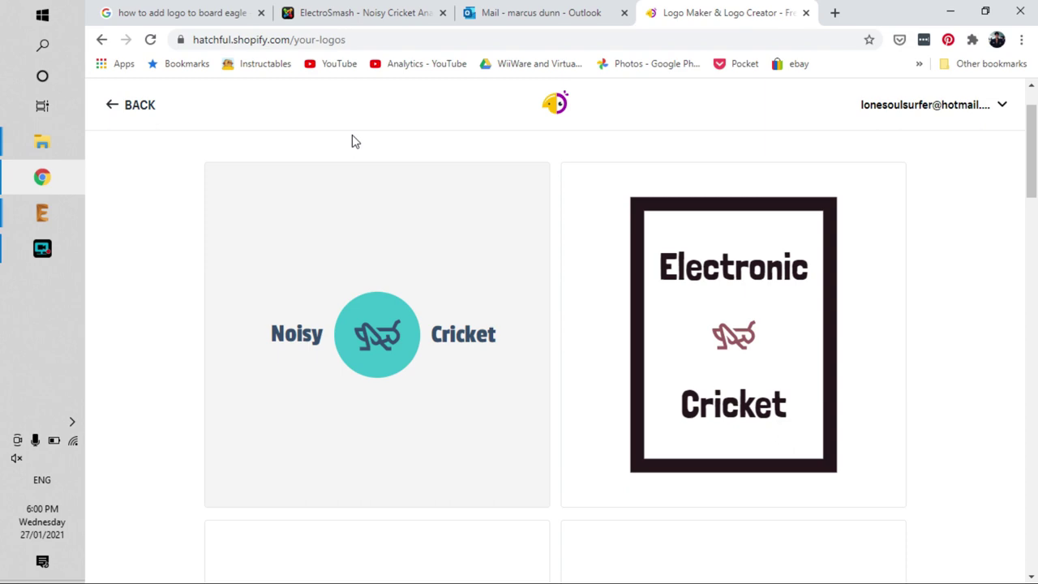
pyautogui.moveTo(546, 429)
pyautogui.click(65, 21)
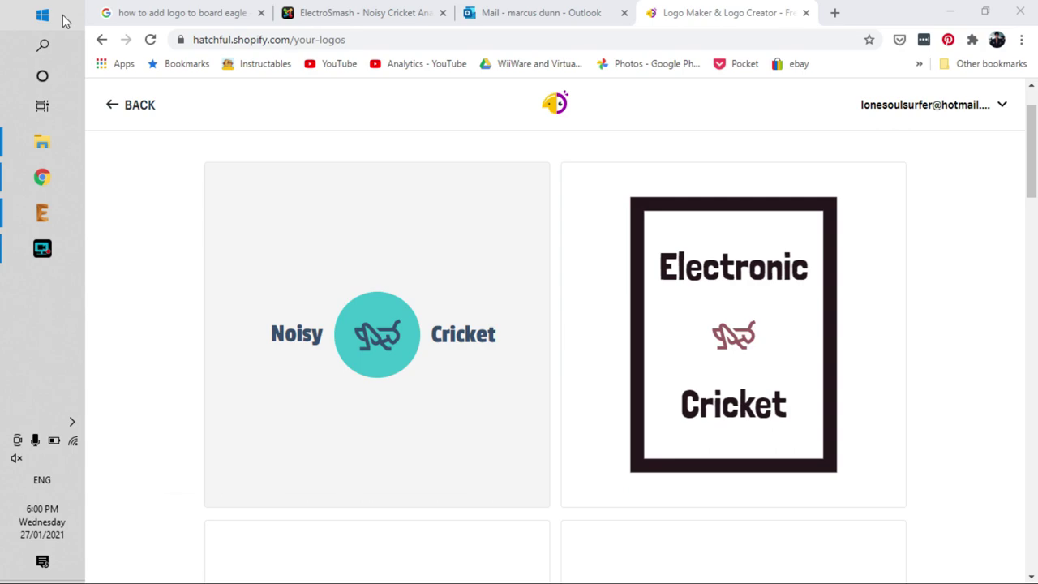
# Launch Paint from the Start search.
pyautogui.moveTo(100, 79)
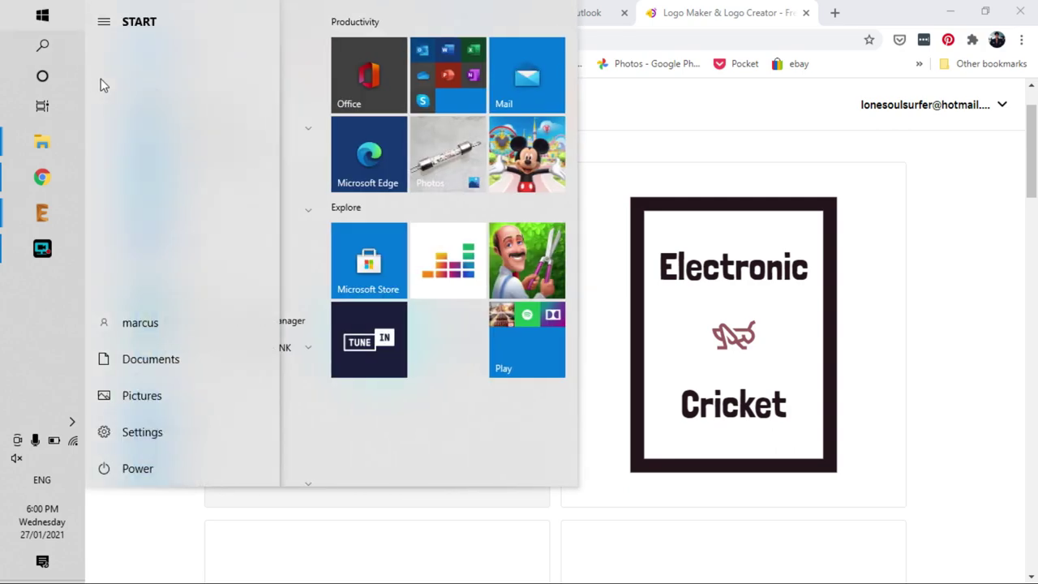
pyautogui.press('super')
pyautogui.press('super')
pyautogui.write('pain')
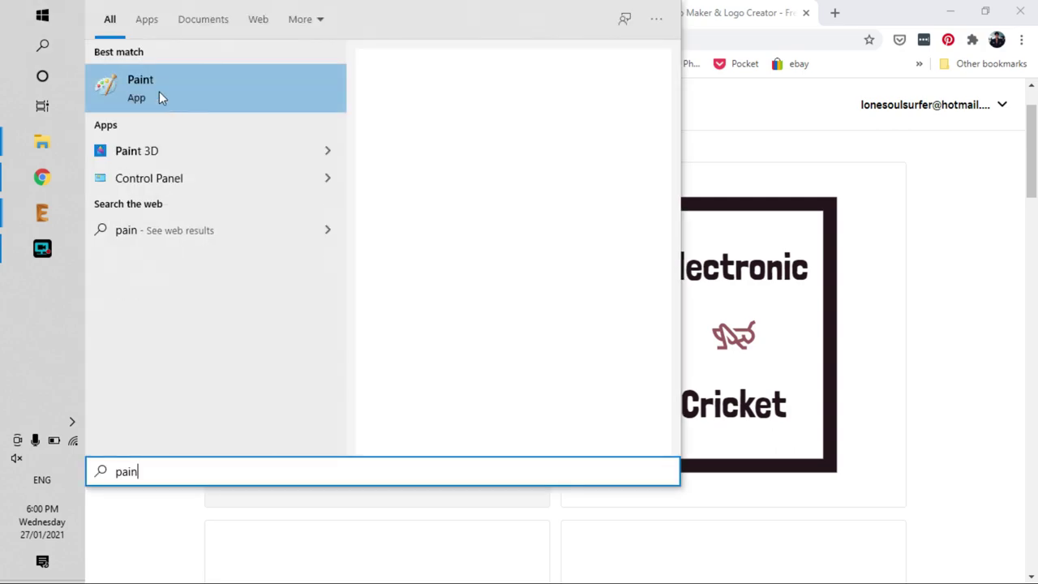
pyautogui.click(159, 91)
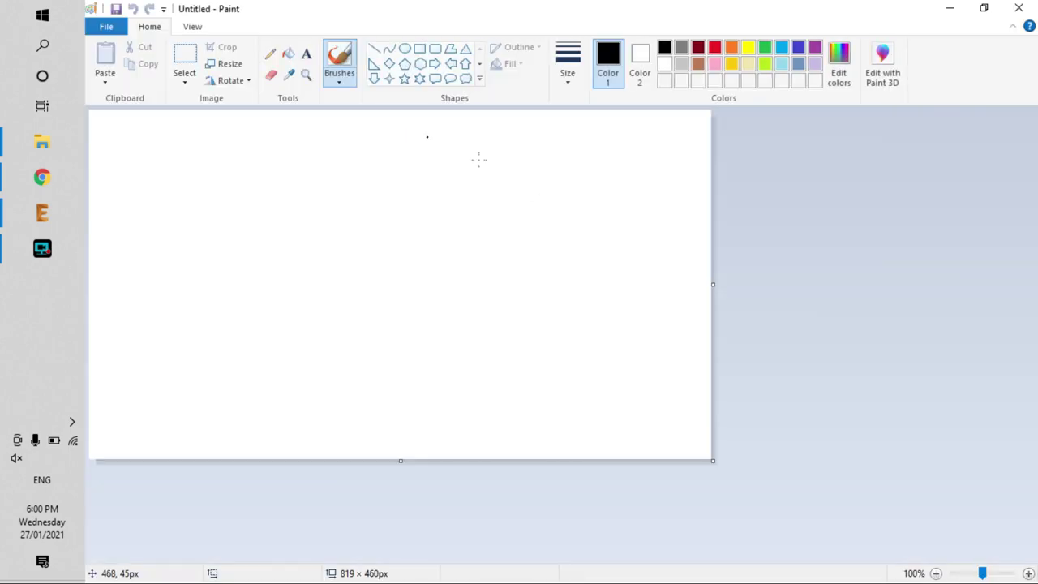
# Open facebook_cover_photo_1 in Paint so the 1640 × 624px logo is in view.
pyautogui.click(99, 28)
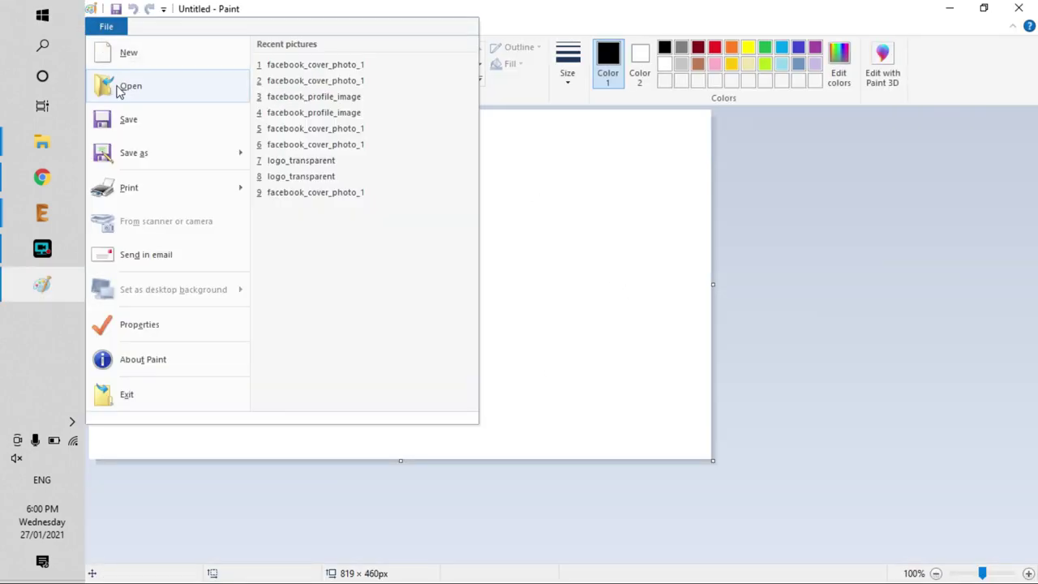
pyautogui.click(128, 85)
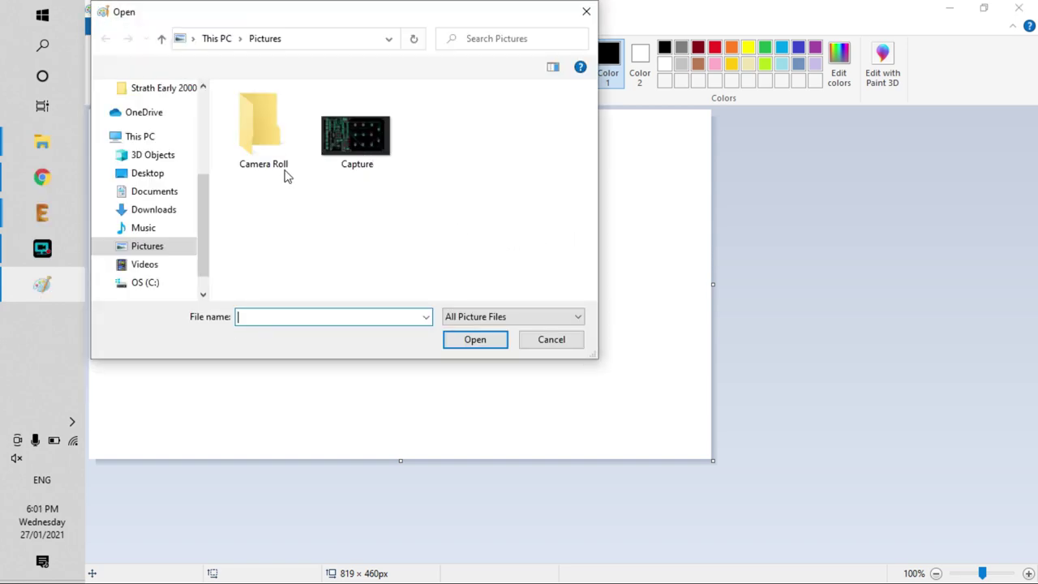
pyautogui.scroll(-2, 519, 194)
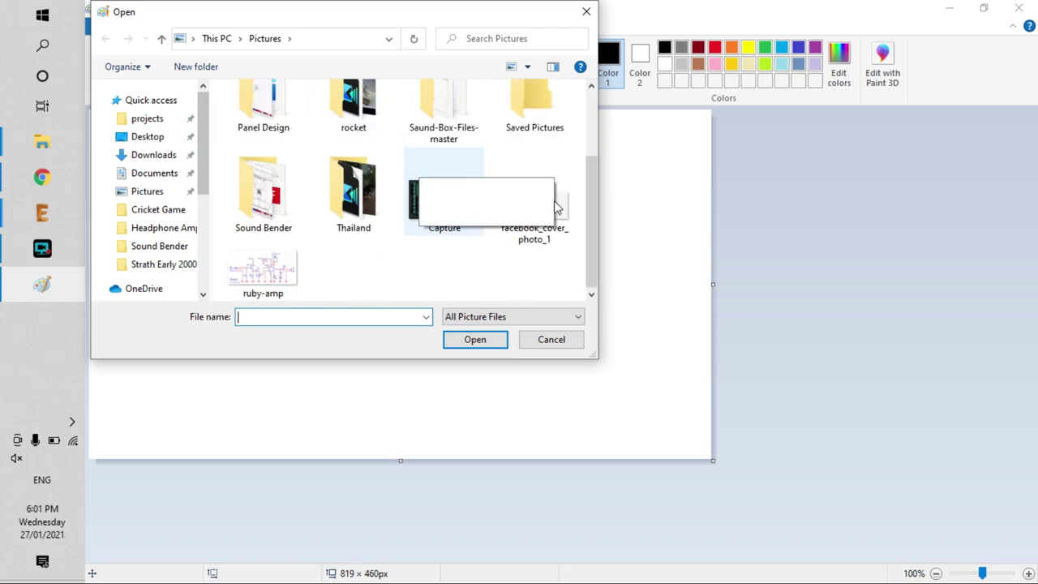
pyautogui.click(540, 233)
pyautogui.click(478, 344)
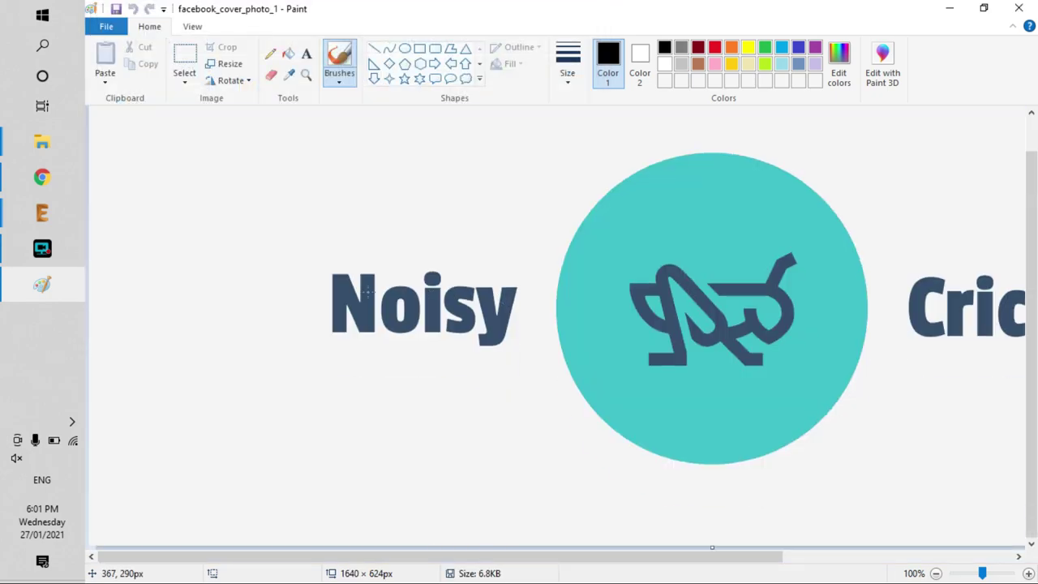
pyautogui.keyDown('ctrl'); pyautogui.scroll(-2, 367, 294); pyautogui.keyUp('ctrl')
pyautogui.keyDown('ctrl'); pyautogui.scroll(1, 405, 296); pyautogui.keyUp('ctrl')
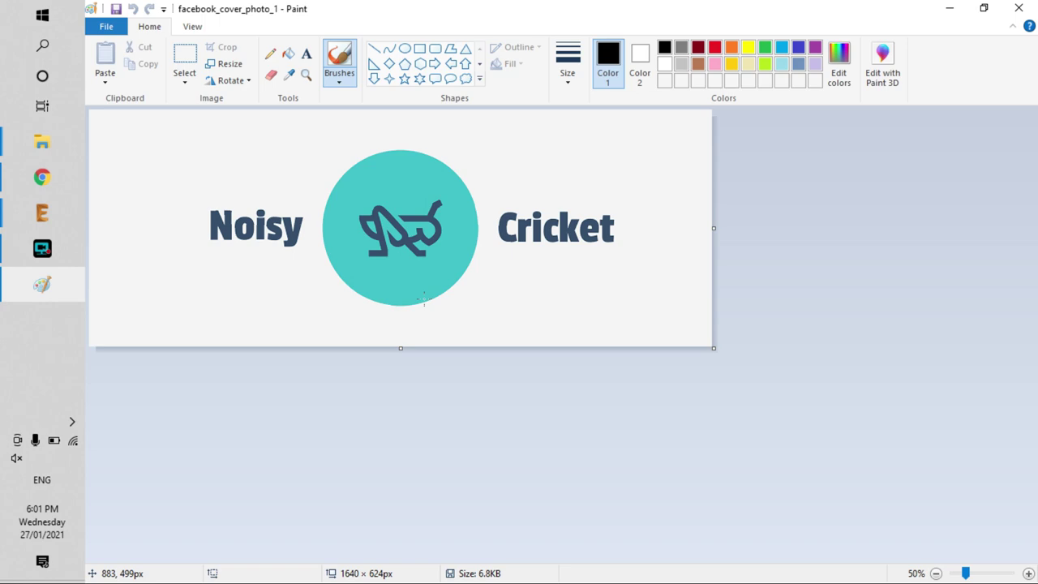
# Save the logo as a Monochrome Bitmap, accepting the colour-quality warning.
pyautogui.click(106, 26)
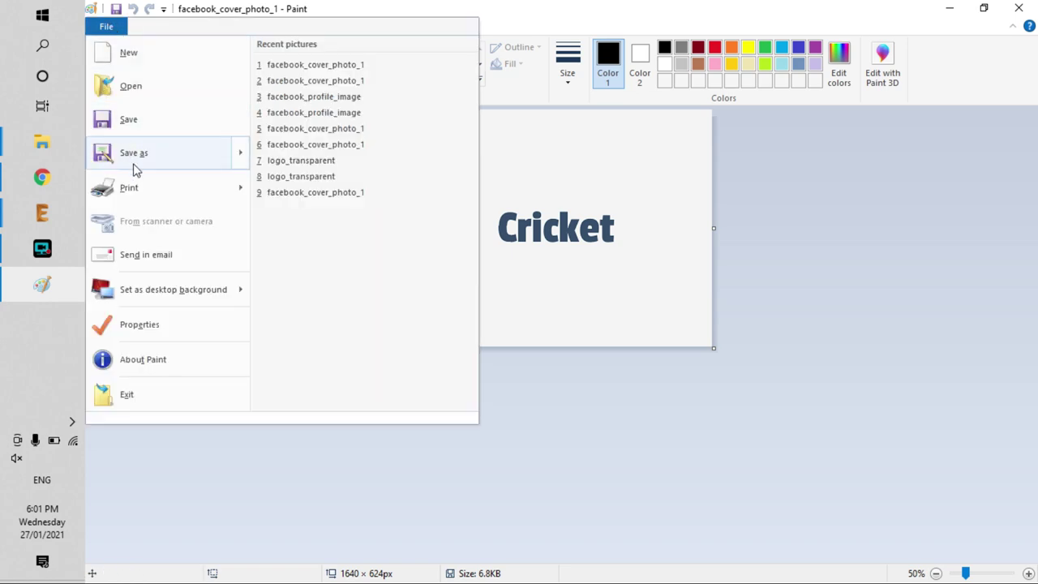
pyautogui.moveTo(136, 162)
pyautogui.press('Escape')
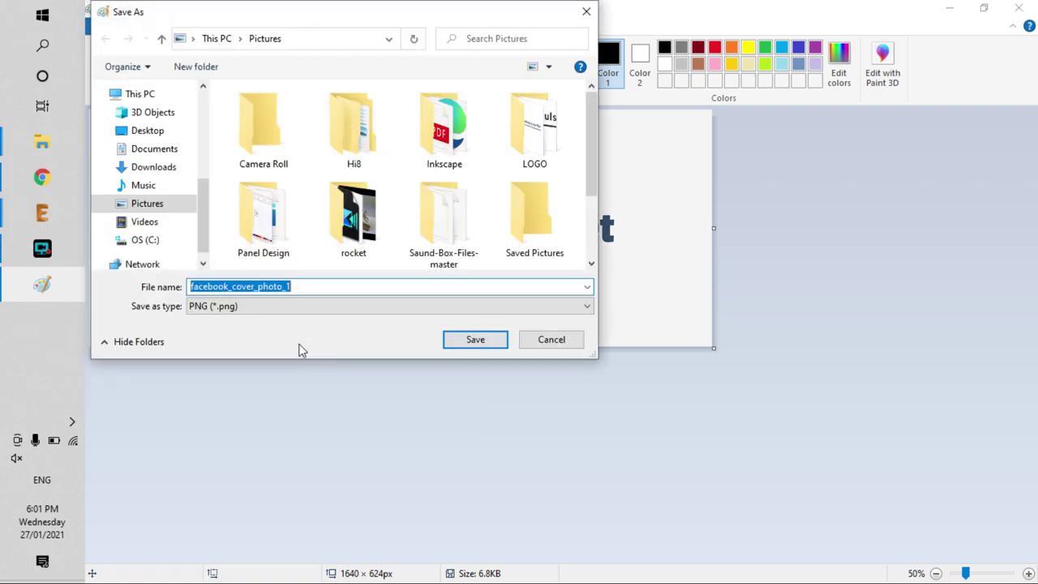
pyautogui.click(363, 307)
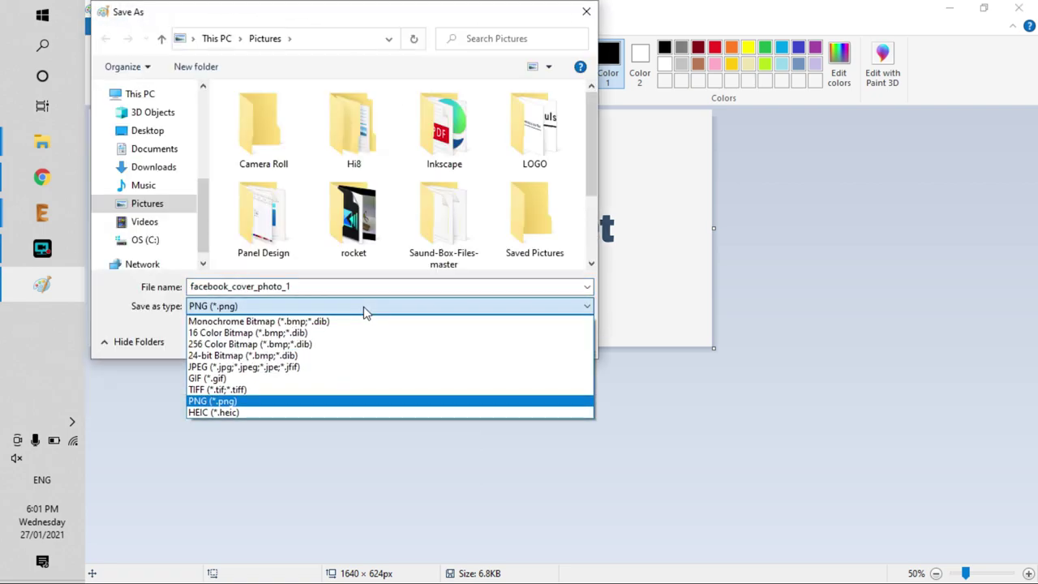
pyautogui.click(326, 323)
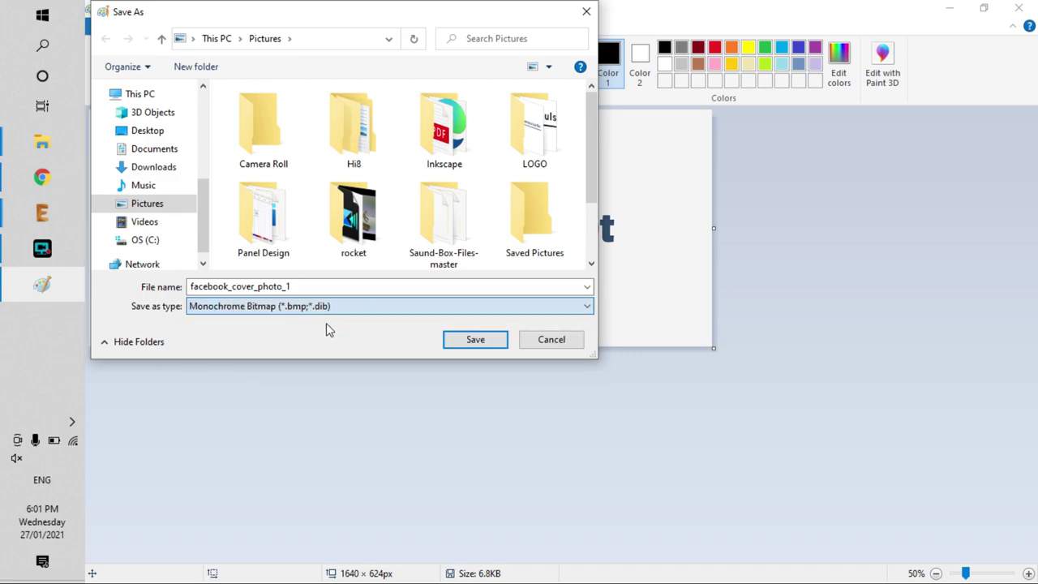
pyautogui.click(475, 340)
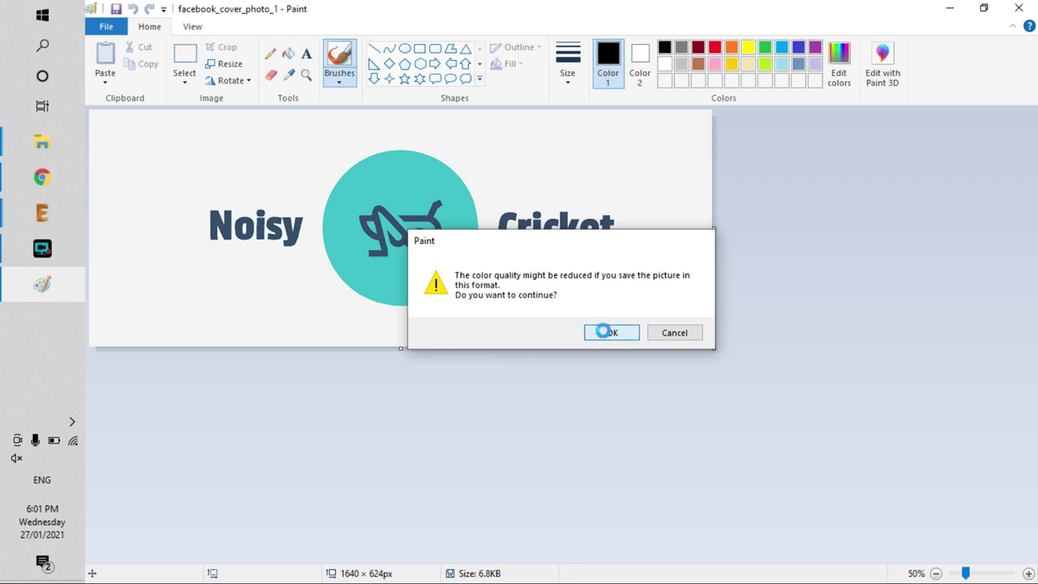
pyautogui.click(608, 333)
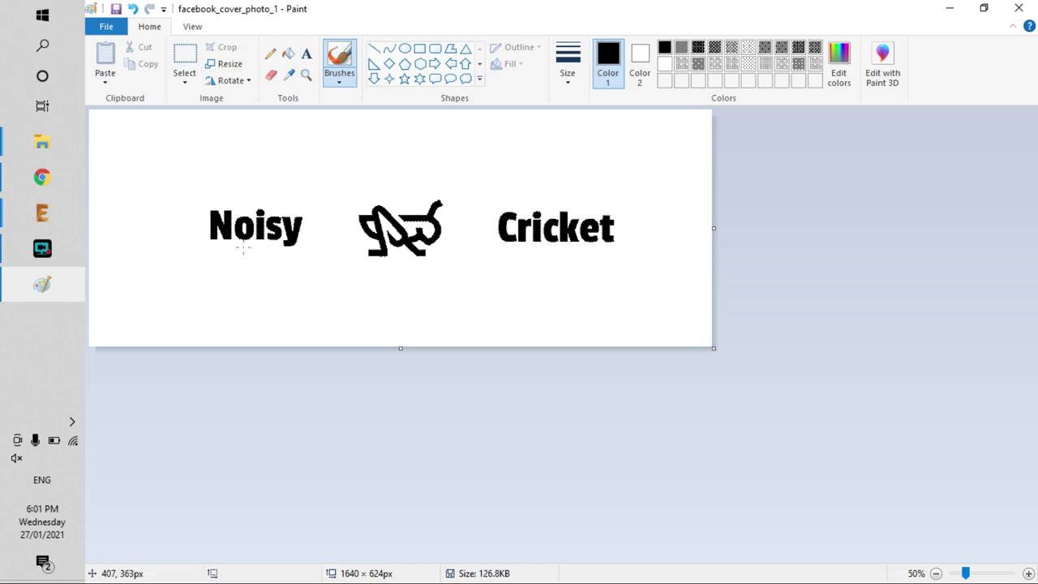
# Return to the EAGLE board Noisy Cricket Amp - Pots Only.brd.
pyautogui.keyDown('ctrl'); pyautogui.scroll(2, 287, 231); pyautogui.keyUp('ctrl')
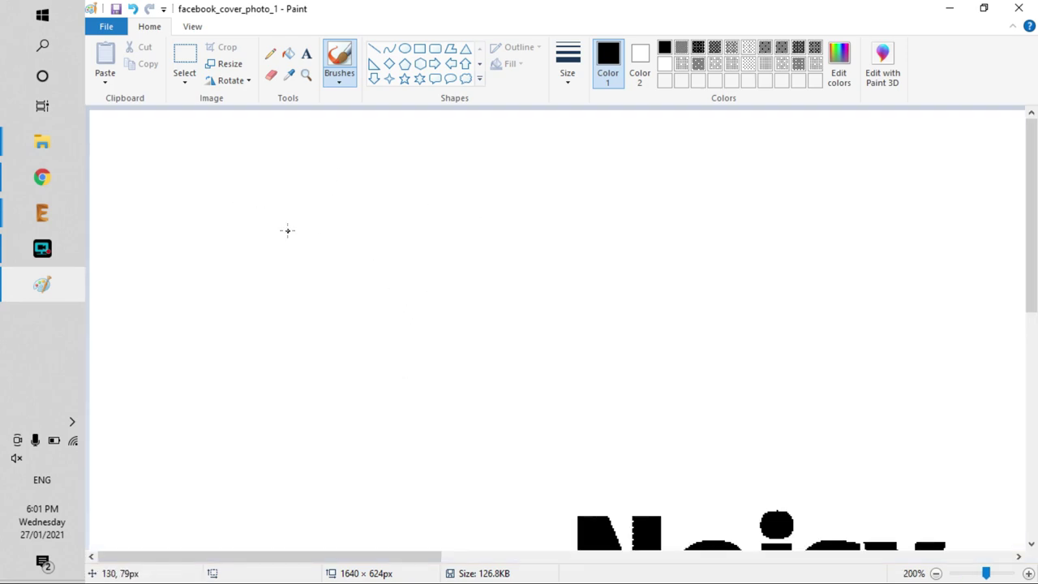
pyautogui.keyDown('ctrl'); pyautogui.scroll(-1, 287, 235); pyautogui.keyUp('ctrl')
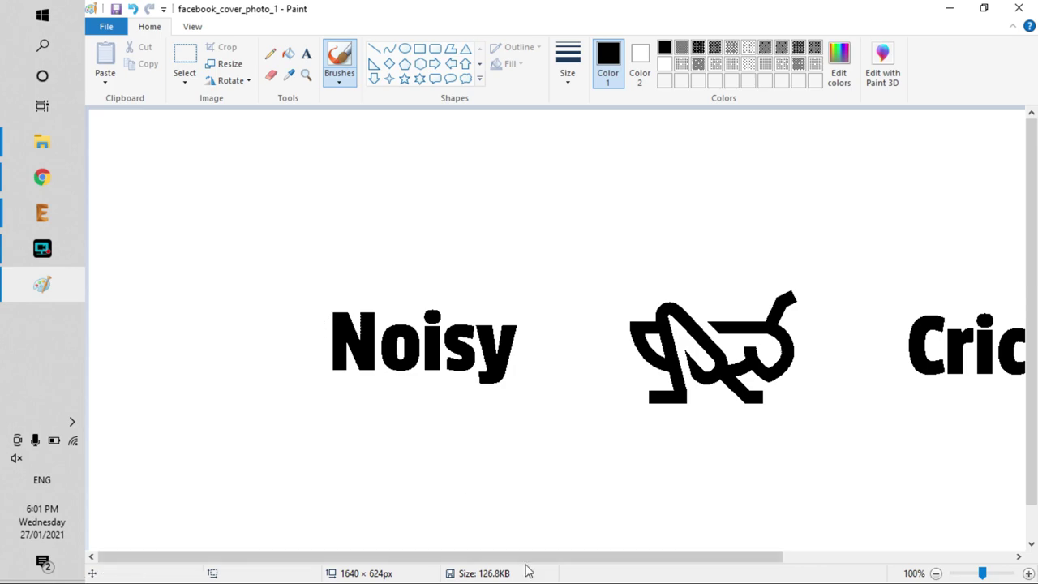
pyautogui.moveTo(542, 558); pyautogui.dragTo(675, 577)
pyautogui.click(42, 213)
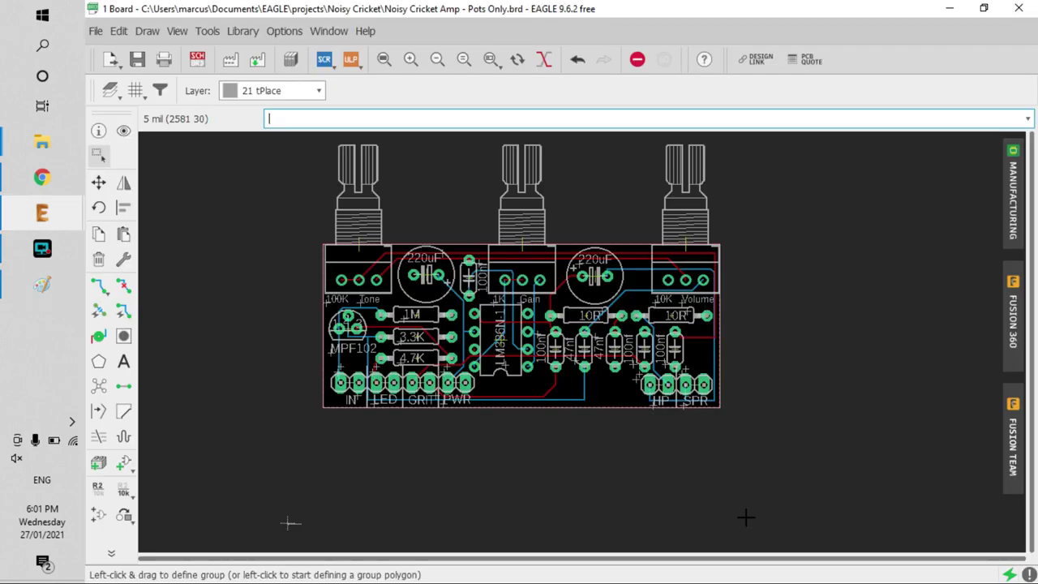
# Run the import-bmp ULP from EAGLE's user language program list.
pyautogui.click(95, 33)
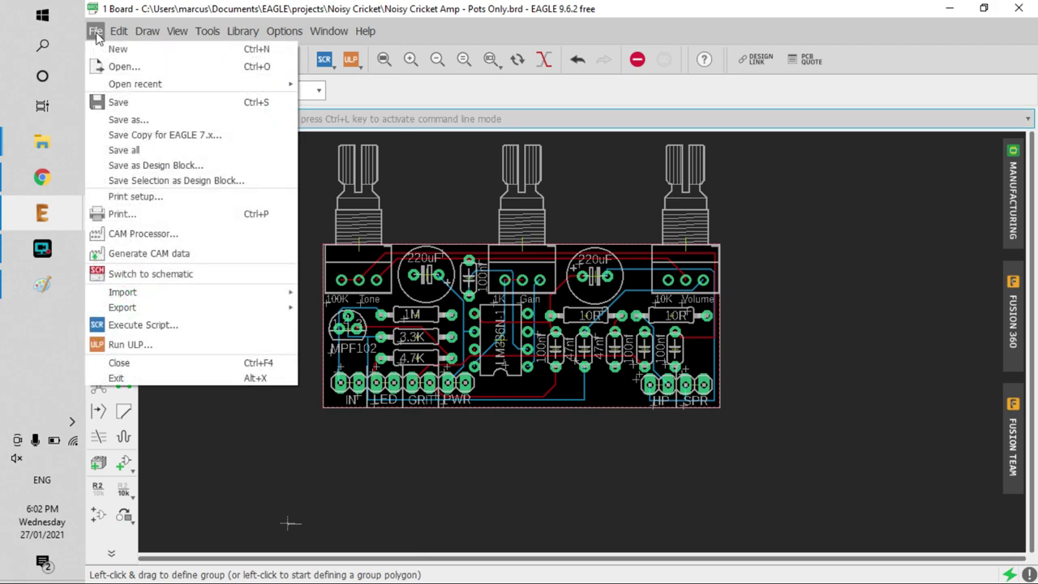
pyautogui.click(117, 345)
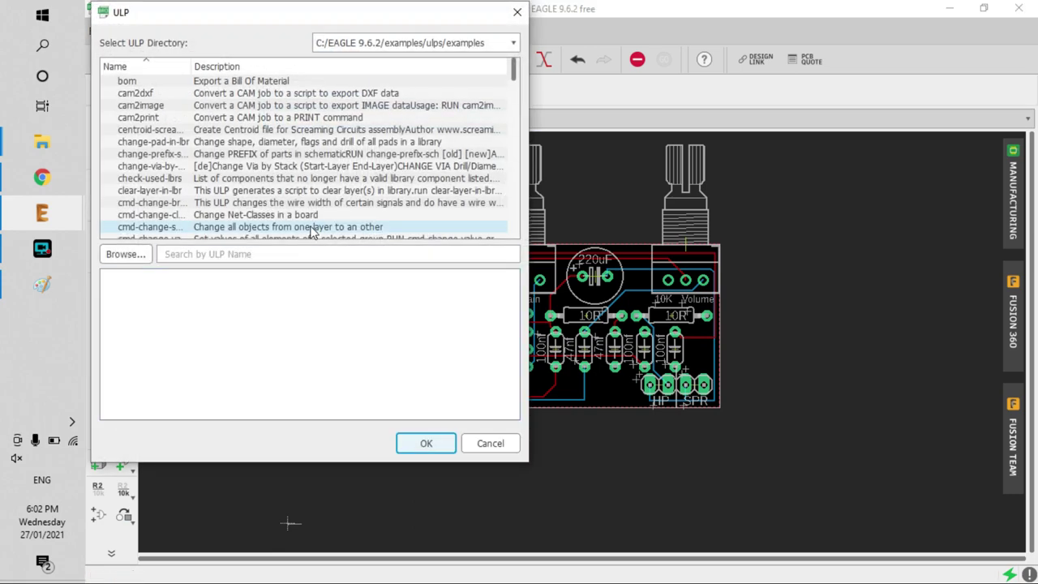
pyautogui.scroll(-15, 279, 131)
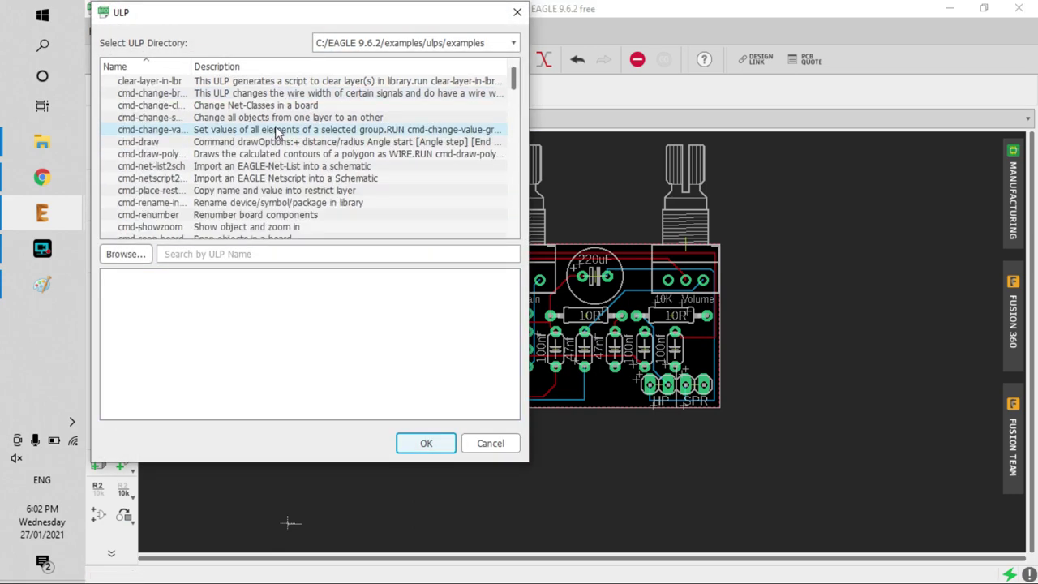
pyautogui.scroll(-10, 278, 132)
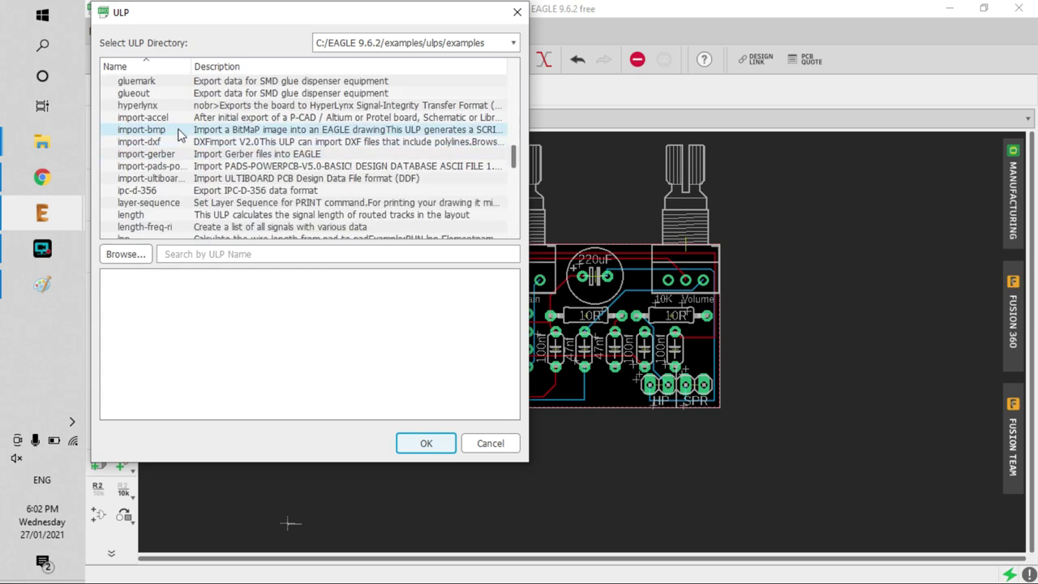
pyautogui.click(180, 132)
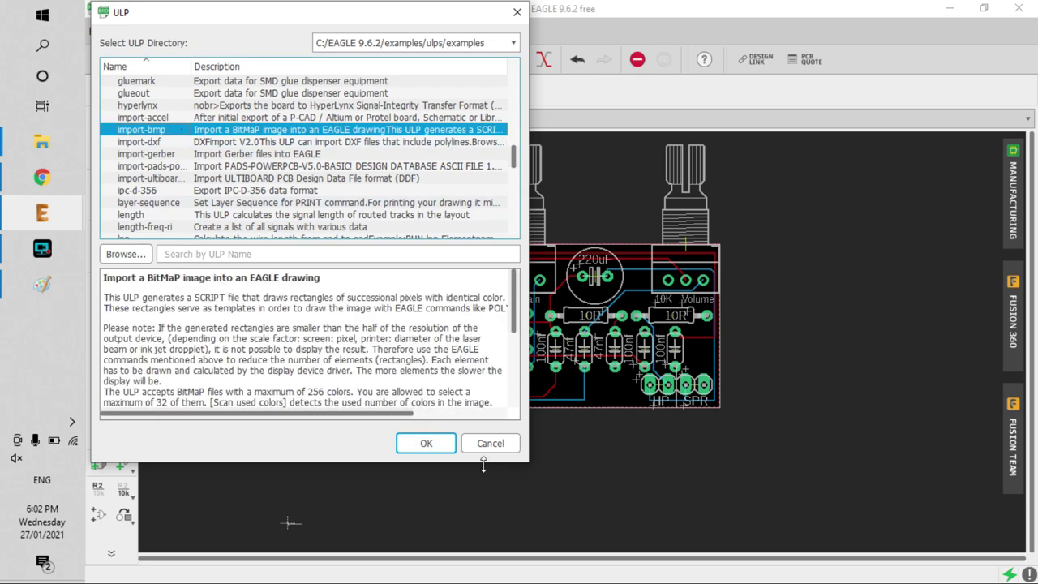
pyautogui.click(430, 444)
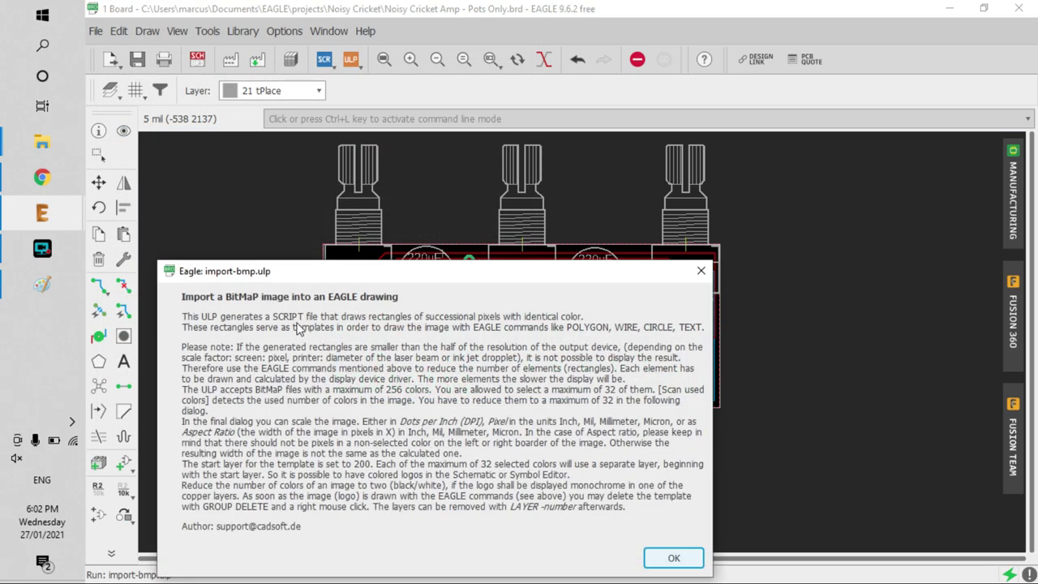
# Dismiss the import-bmp info and load facebook_cover_photo_1.bmp.
pyautogui.click(673, 559)
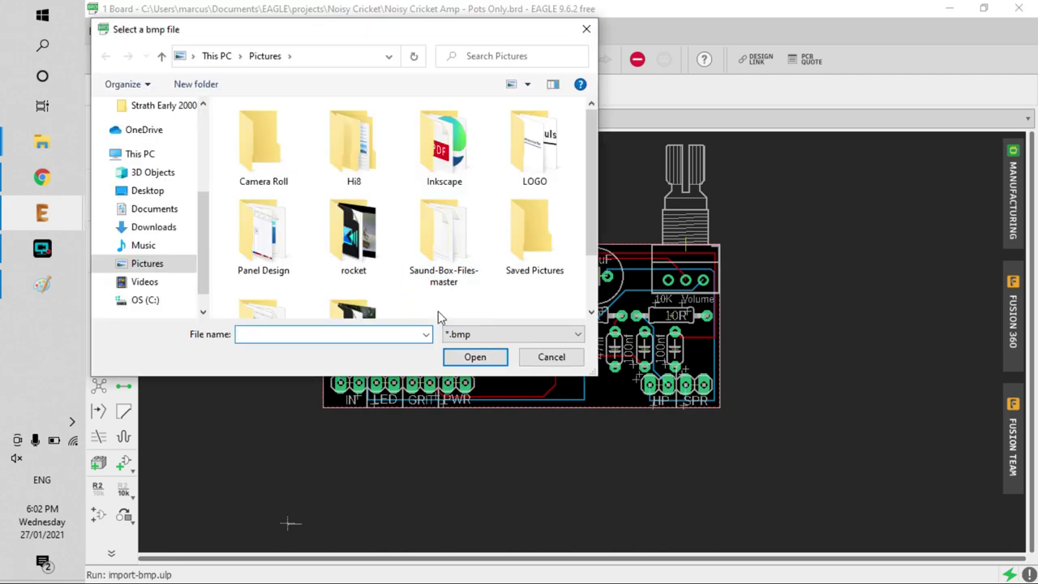
pyautogui.scroll(-2, 596, 272)
pyautogui.scroll(-1, 600, 276)
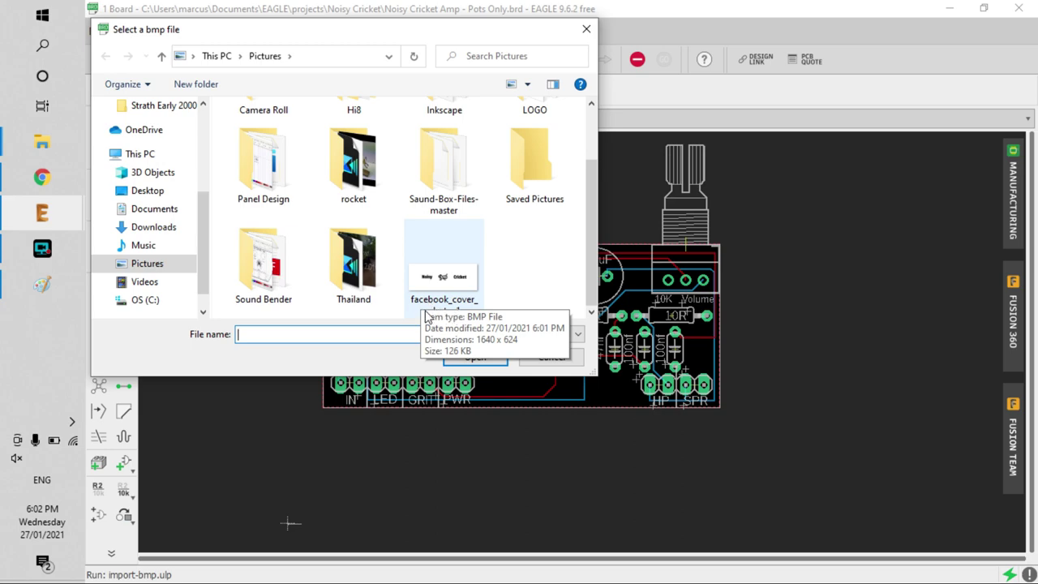
pyautogui.click(446, 283)
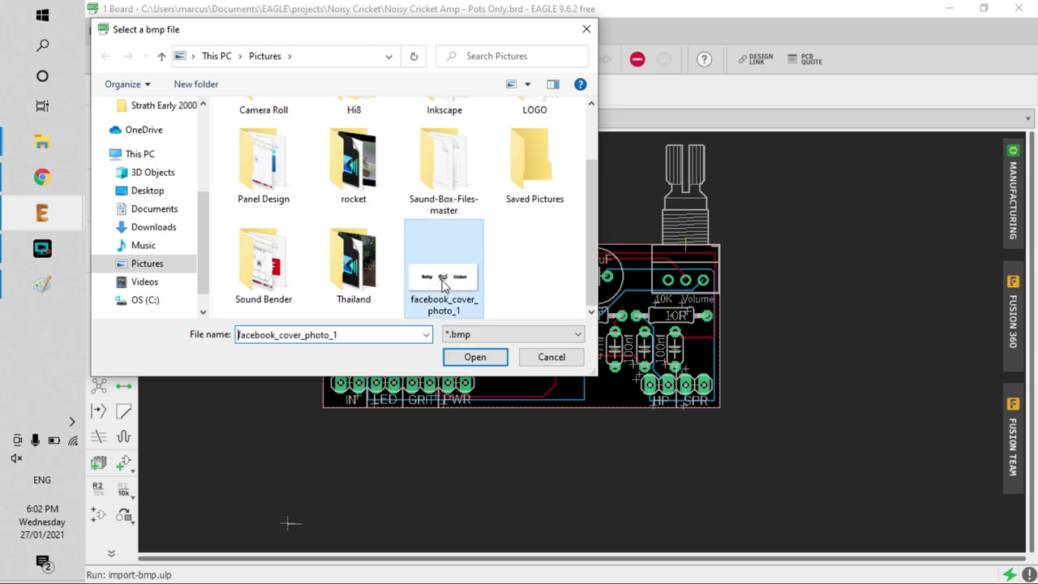
pyautogui.click(474, 359)
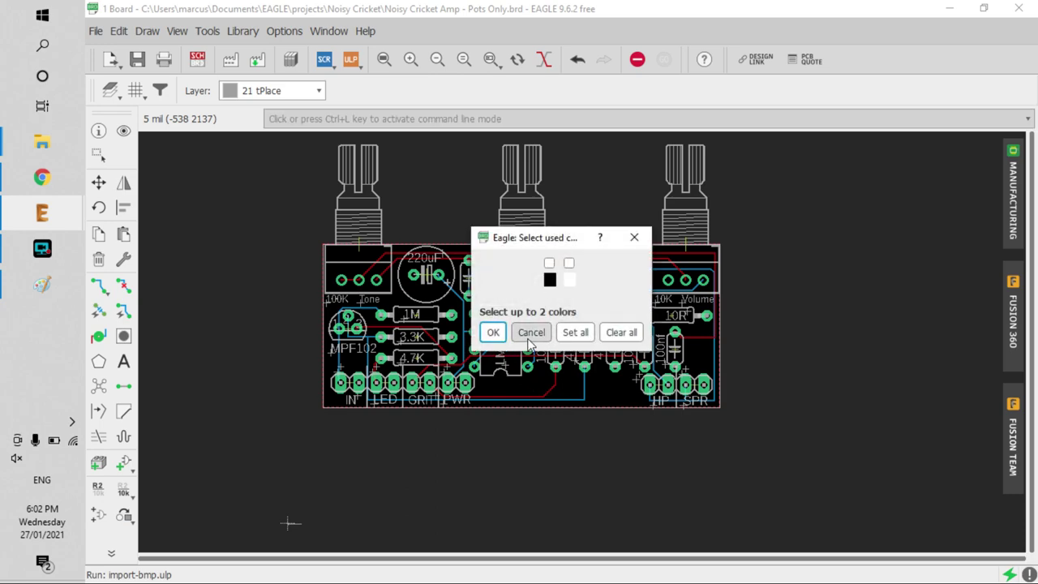
# Keep only black as the imported colour and advance to the start-layer field.
pyautogui.click(549, 263)
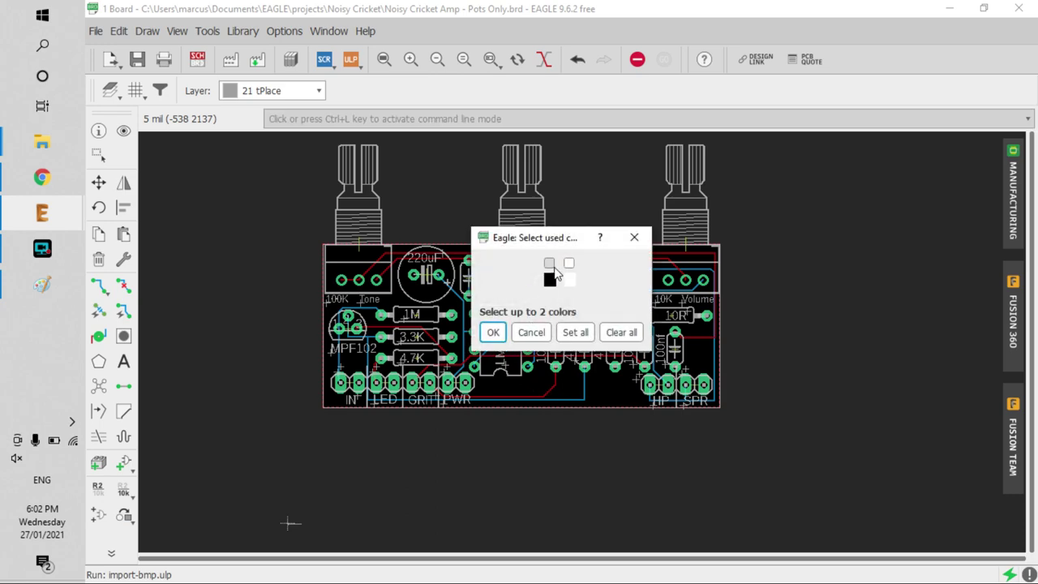
pyautogui.click(486, 334)
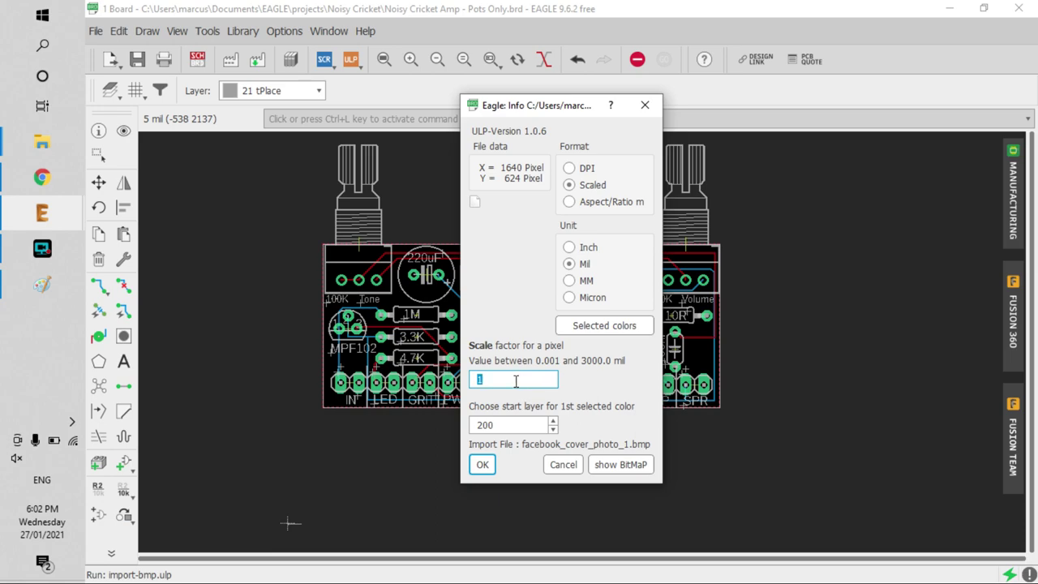
pyautogui.press('Tab')
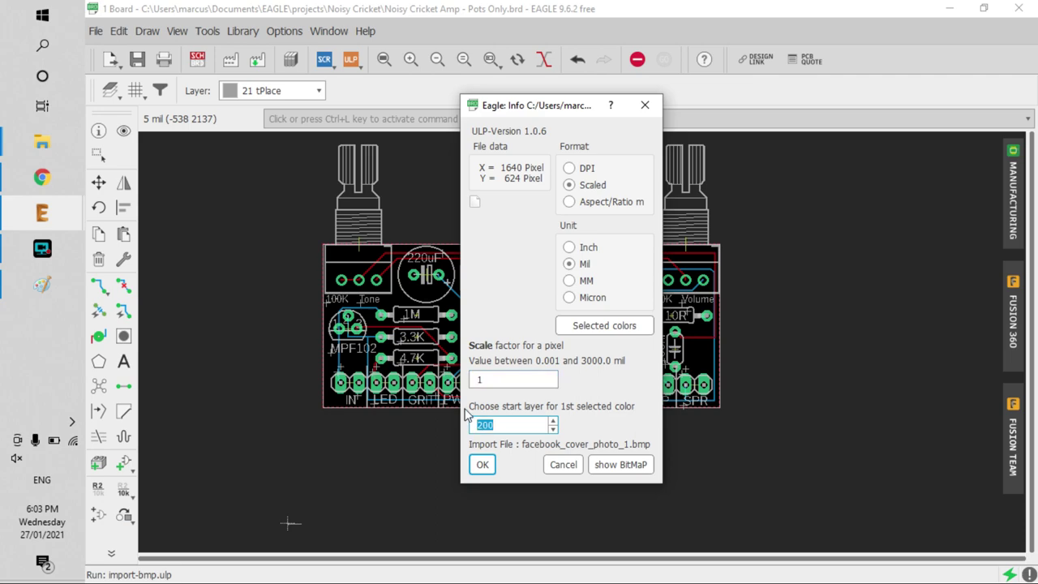
# Set start layer 21 and run the generated bmp.scr script at 1 mil per pixel.
pyautogui.write('21')
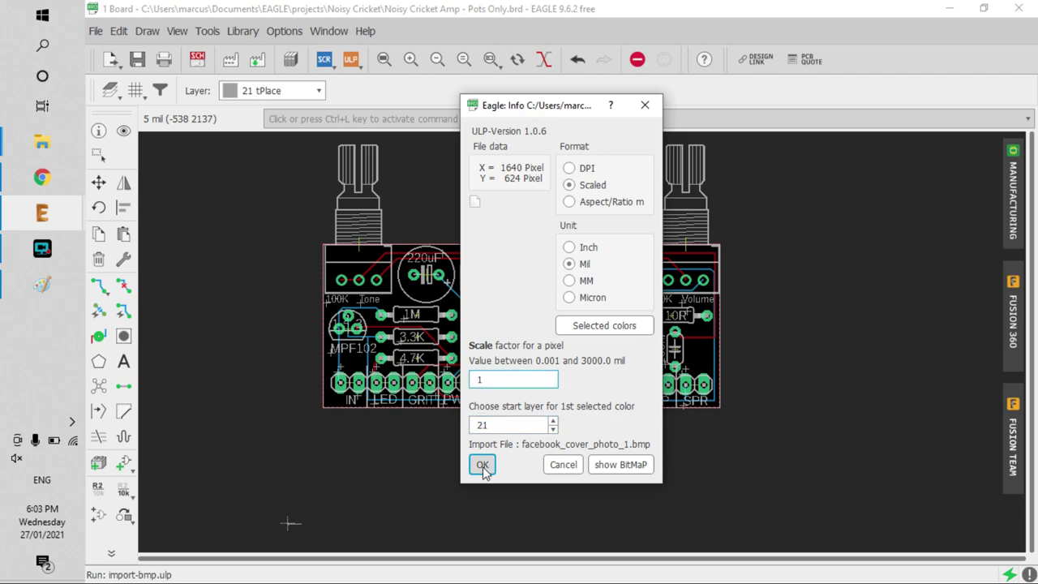
pyautogui.click(482, 465)
pyautogui.click(475, 424)
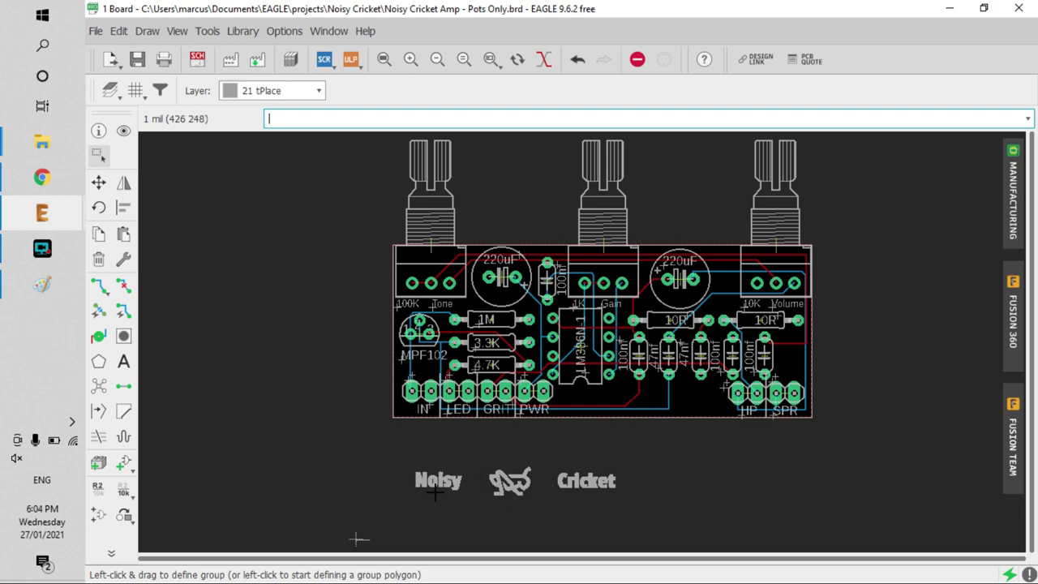
# Group the whole Noisy Cricket logo and move it below the board.
pyautogui.click(97, 155)
pyautogui.moveTo(387, 456); pyautogui.dragTo(705, 535)
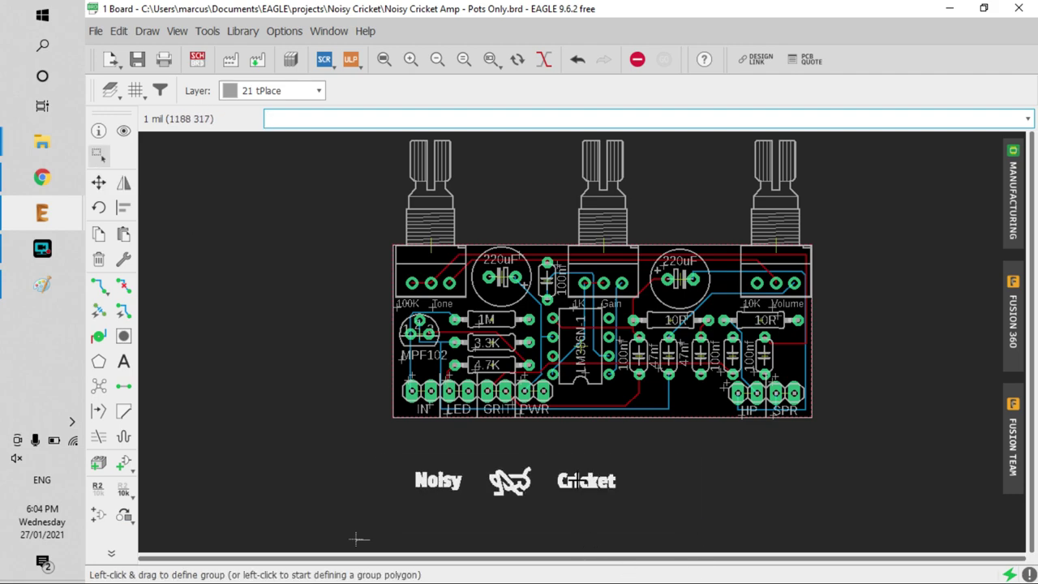
pyautogui.press('F7')
pyautogui.keyDown('ctrl'); pyautogui.rightClick(671, 428); pyautogui.keyUp('ctrl')
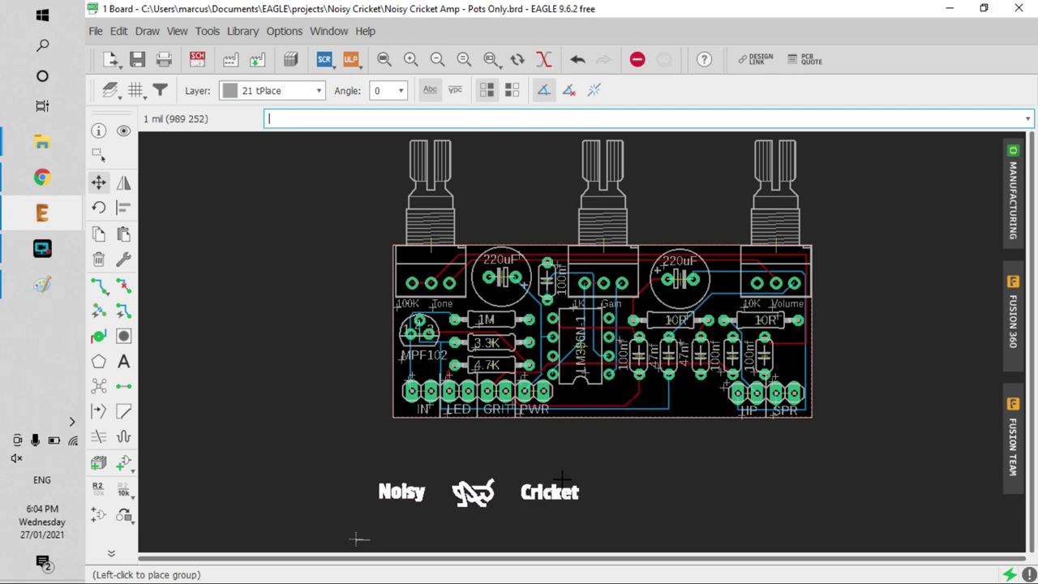
pyautogui.click(657, 474)
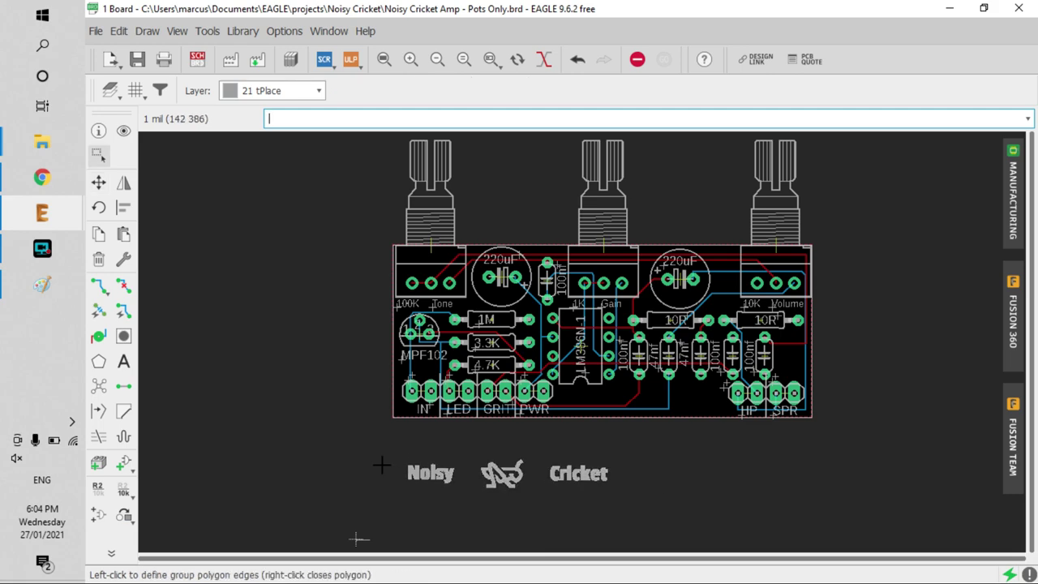
# Group the word Noisy on its own and pick it up to move.
pyautogui.moveTo(376, 457); pyautogui.dragTo(462, 497)
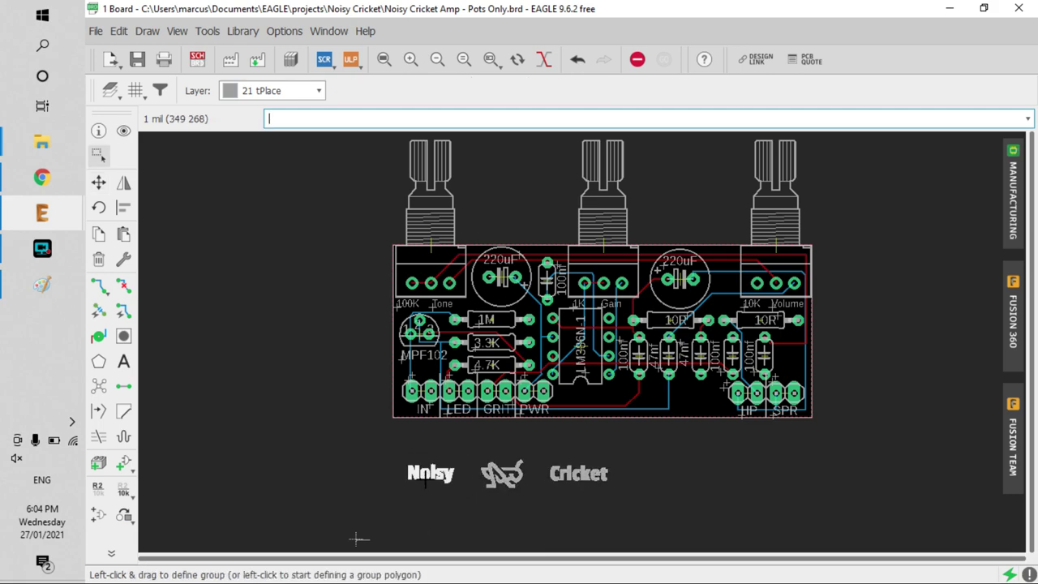
pyautogui.press('F7')
pyautogui.keyDown('ctrl'); pyautogui.rightClick(429, 473); pyautogui.keyUp('ctrl')
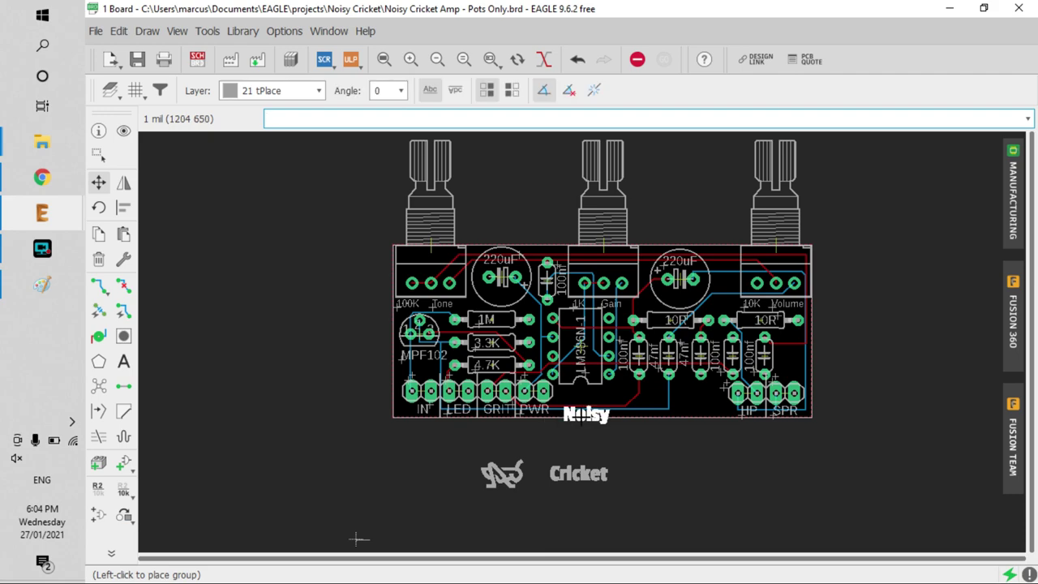
# Drop Noisy beside the cricket icon and set the grid size to 10 mil.
pyautogui.click(451, 476)
pyautogui.scroll(4, 594, 412)
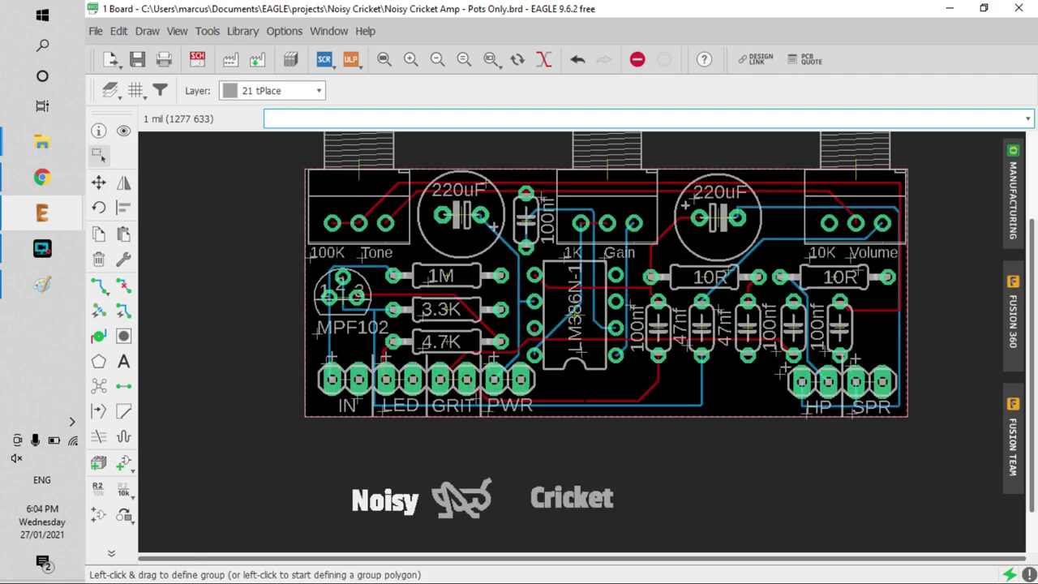
pyautogui.scroll(5, 596, 397)
pyautogui.scroll(-4, 596, 397)
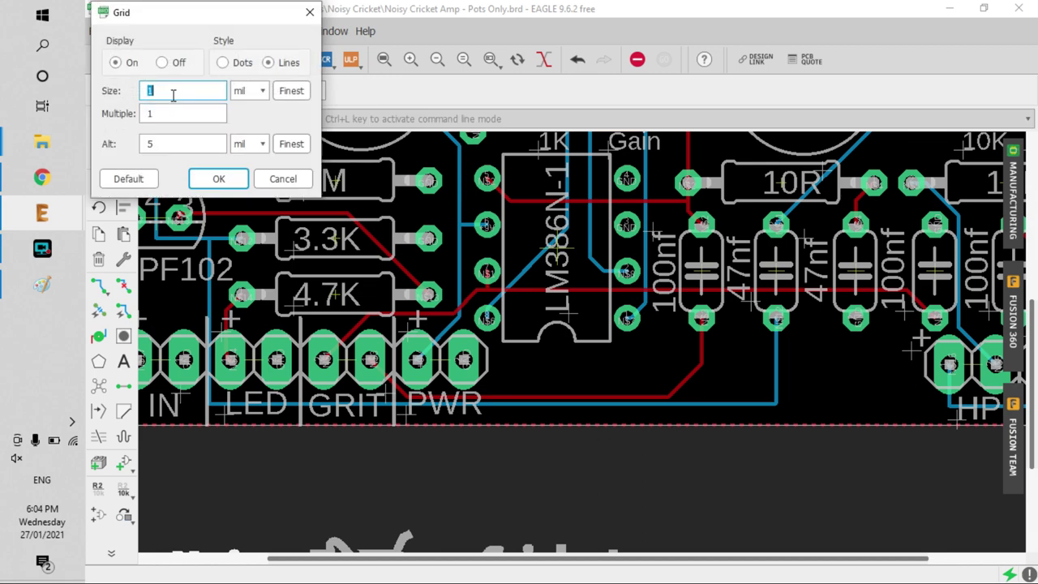
pyautogui.press('Return')
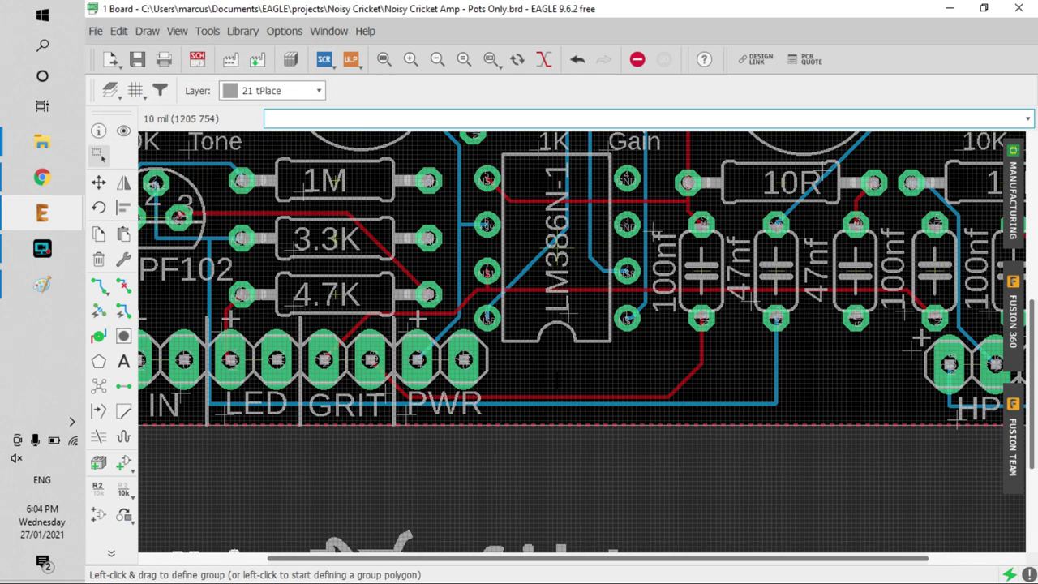
pyautogui.scroll(-3, 240, 464)
# Move the Noisy text onto the board's bottom edge.
pyautogui.click(280, 483)
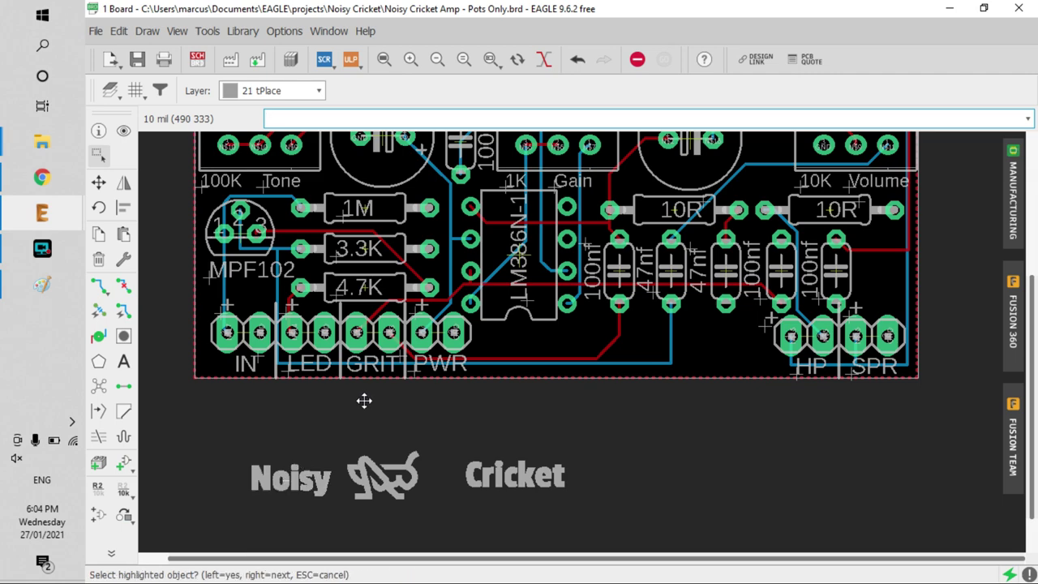
pyautogui.click(280, 482)
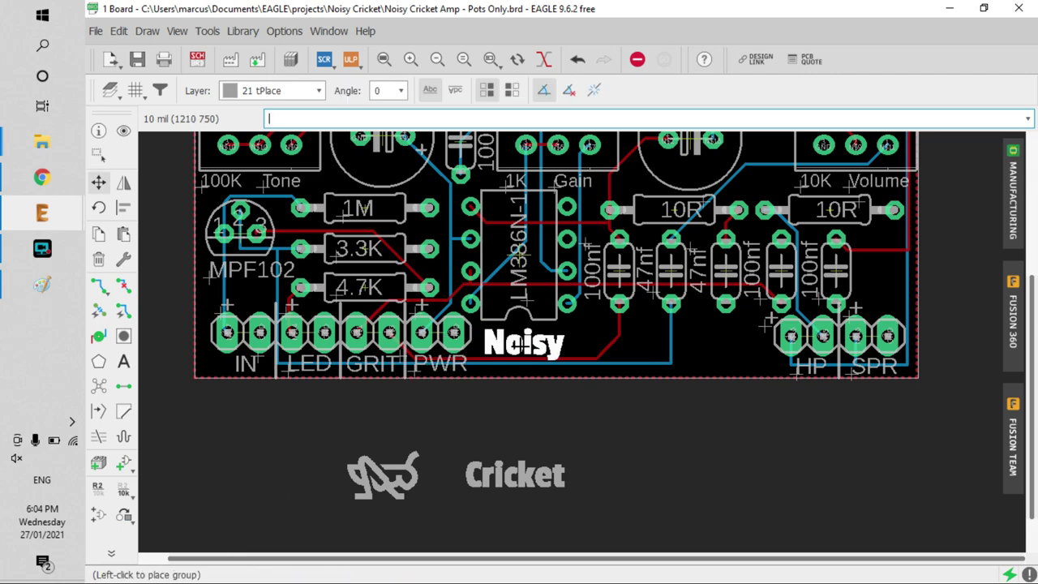
pyautogui.click(519, 347)
pyautogui.scroll(2, 519, 347)
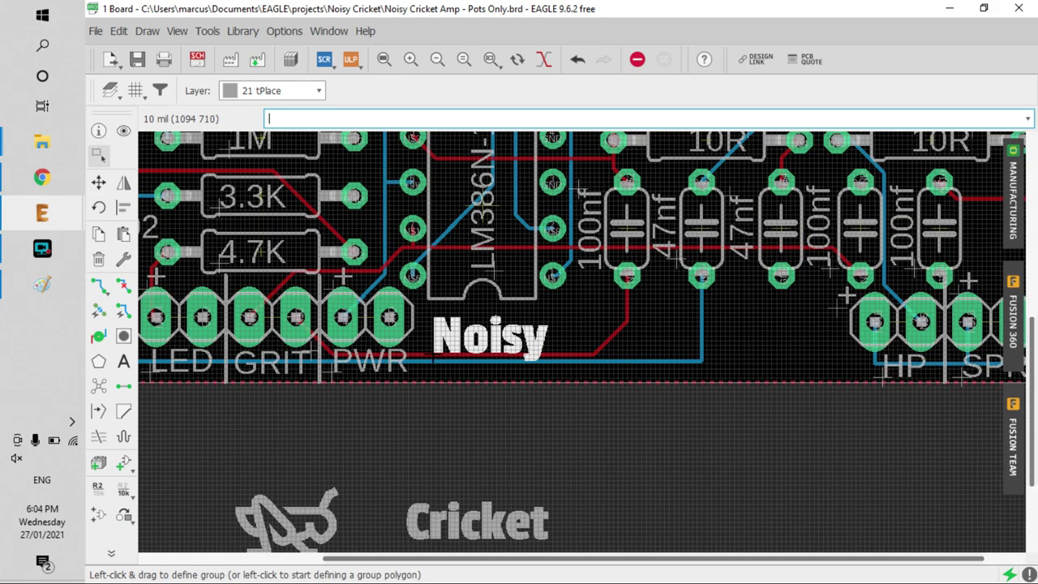
pyautogui.scroll(-3, 484, 324)
# Group the cricket icon and place it beside Noisy.
pyautogui.moveTo(280, 427); pyautogui.dragTo(422, 502)
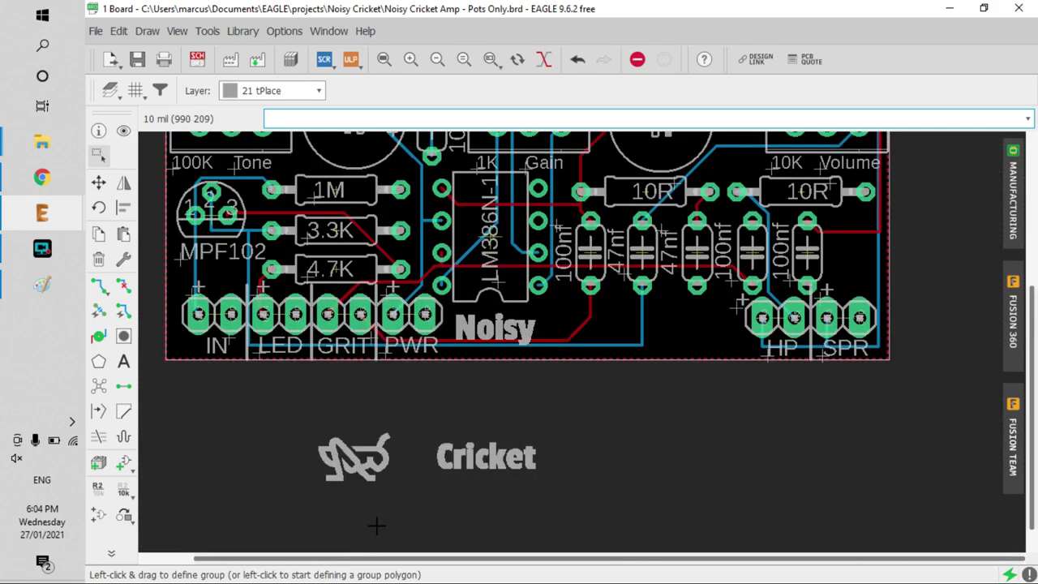
pyautogui.press('F7')
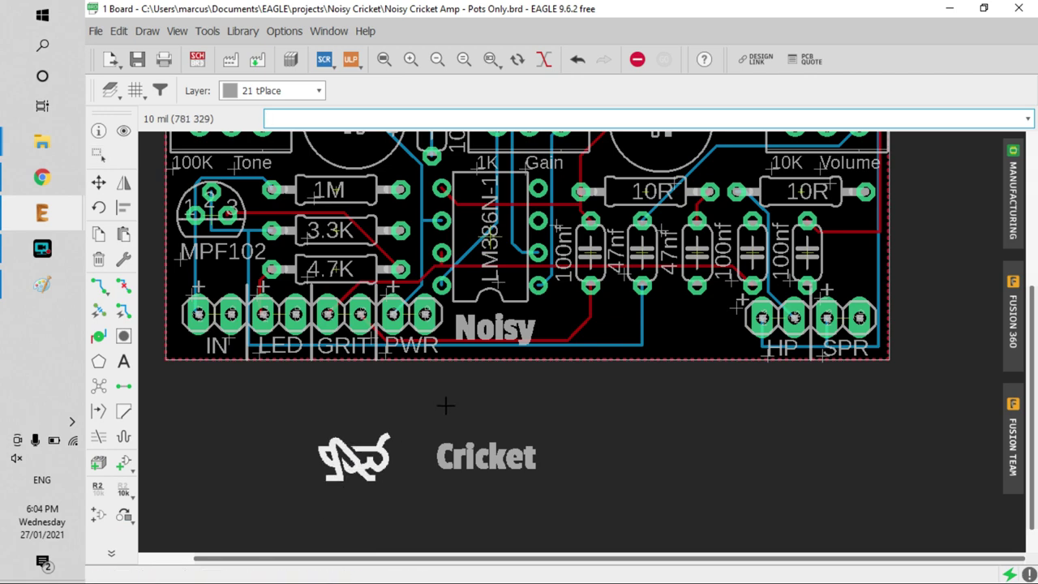
pyautogui.keyDown('ctrl'); pyautogui.rightClick(446, 406); pyautogui.keyUp('ctrl')
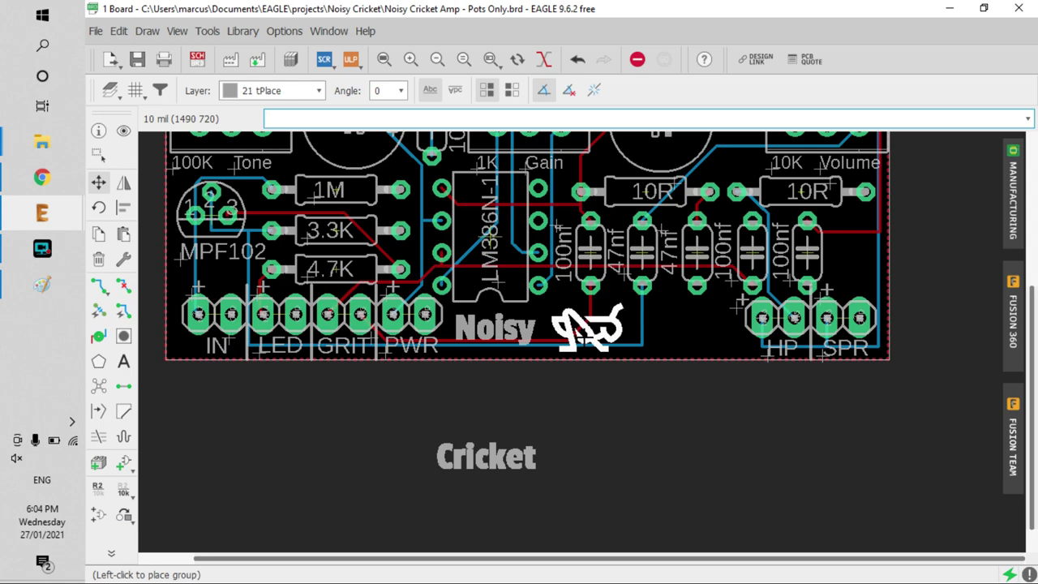
pyautogui.click(609, 325)
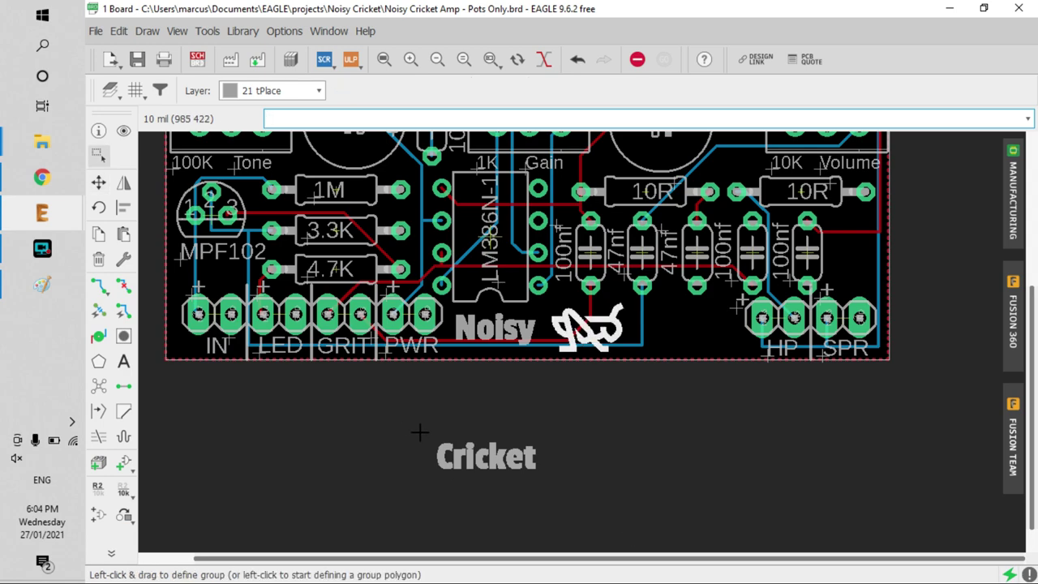
# Group the Cricket text, place it beside the icon, and fine-tune its position.
pyautogui.moveTo(398, 426); pyautogui.dragTo(575, 505)
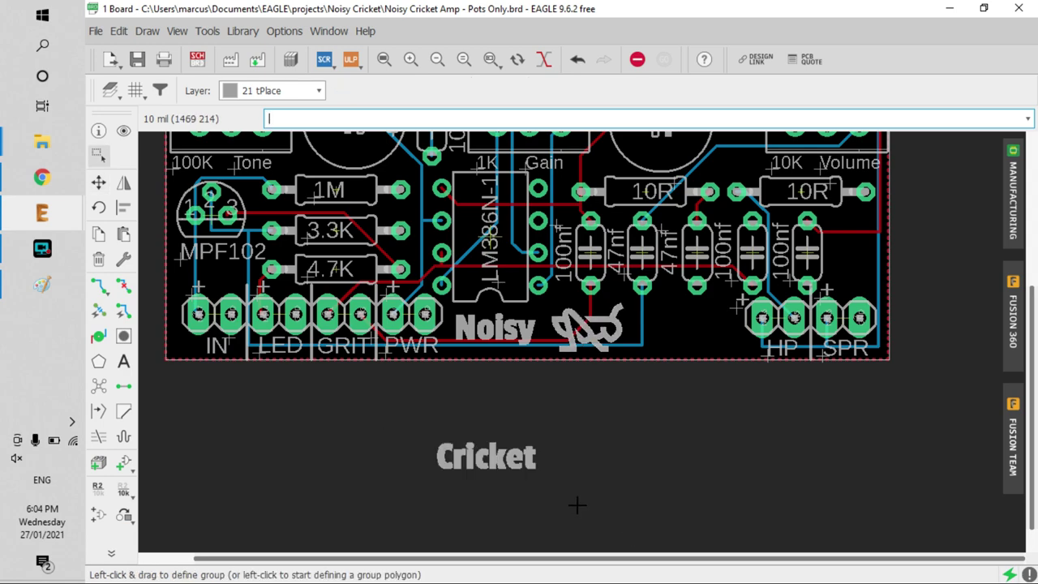
pyautogui.press('F7')
pyautogui.keyDown('ctrl'); pyautogui.rightClick(561, 419); pyautogui.keyUp('ctrl')
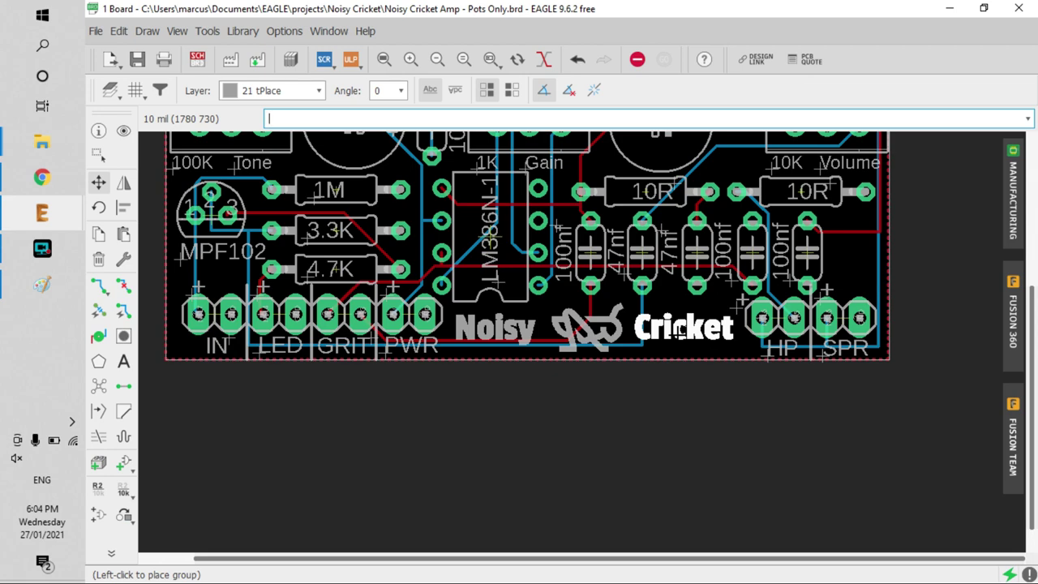
pyautogui.click(679, 330)
pyautogui.scroll(3, 673, 330)
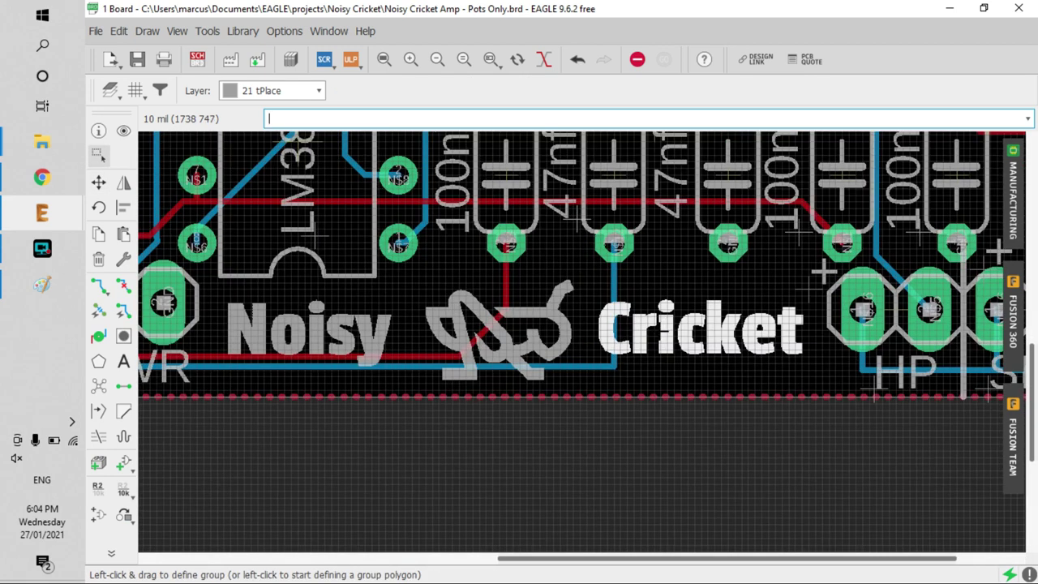
pyautogui.scroll(1, 665, 335)
pyautogui.click(665, 334)
pyautogui.keyDown('ctrl'); pyautogui.rightClick(665, 335); pyautogui.keyUp('ctrl')
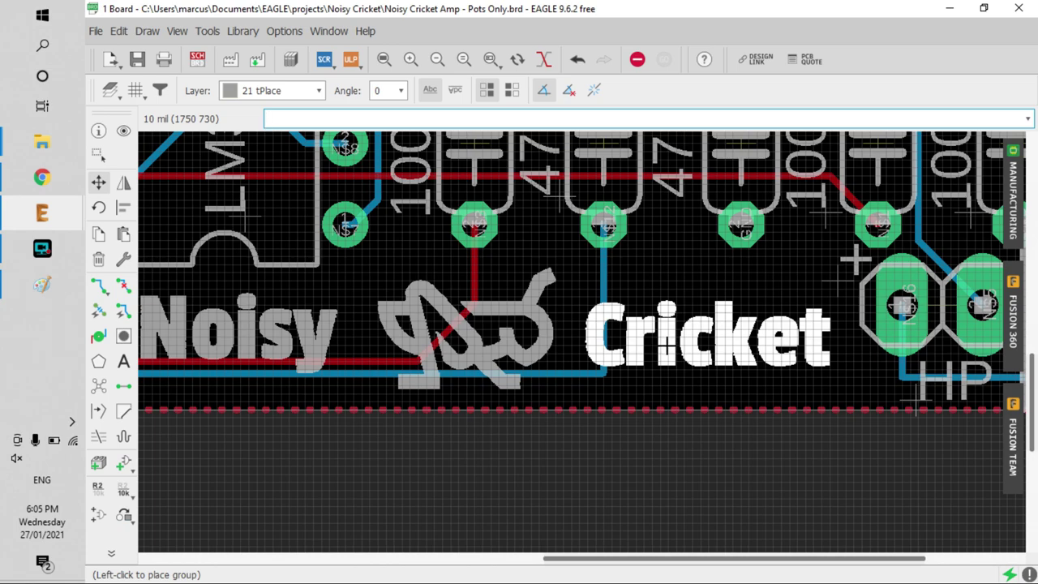
pyautogui.click(665, 343)
pyautogui.scroll(-5, 730, 397)
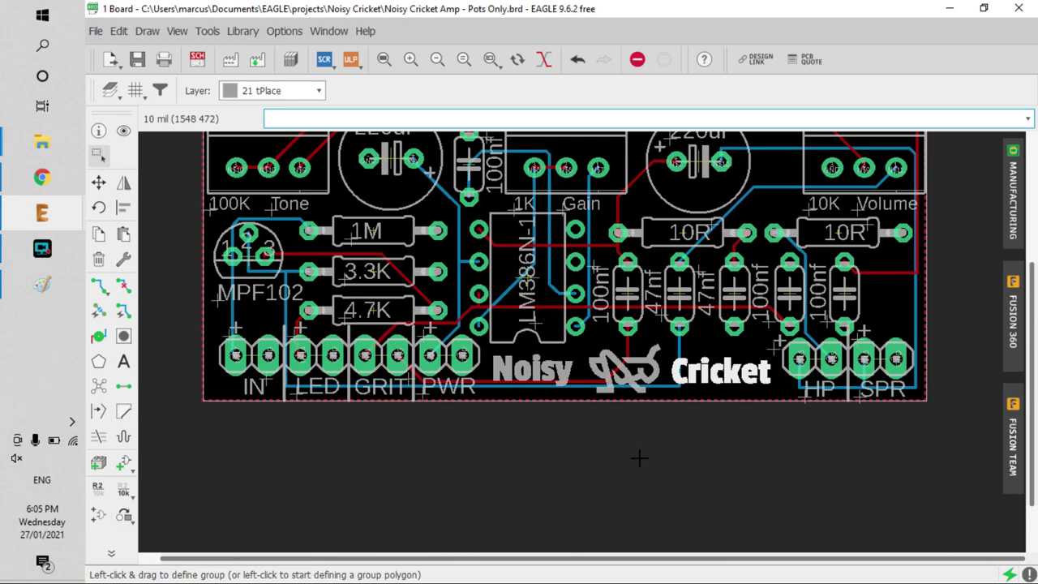
# Re-import the bitmap at 0.5 mil scale on start layer 21 and run the script.
pyautogui.click(639, 458)
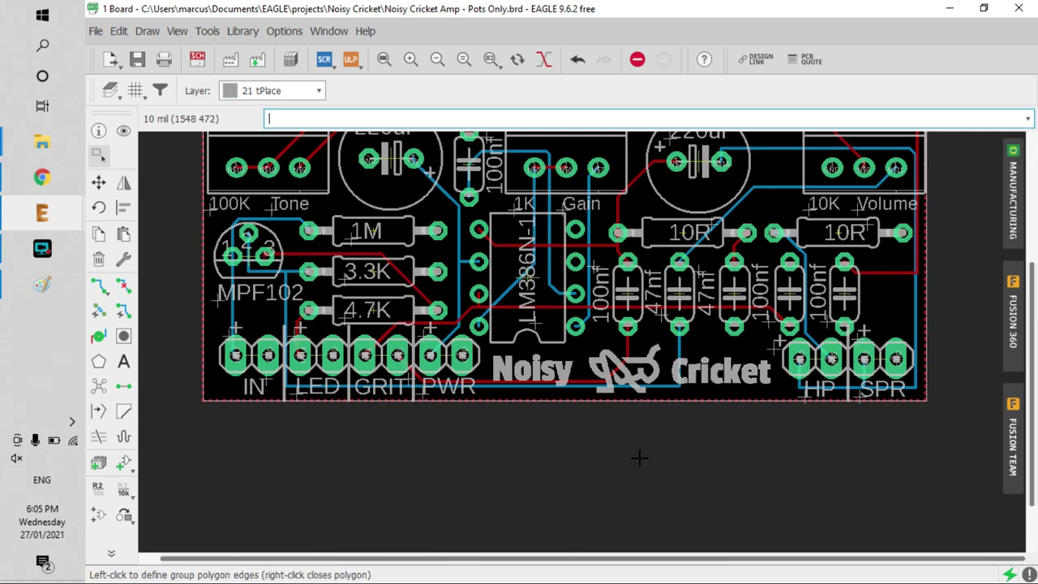
pyautogui.scroll(-1, 636, 458)
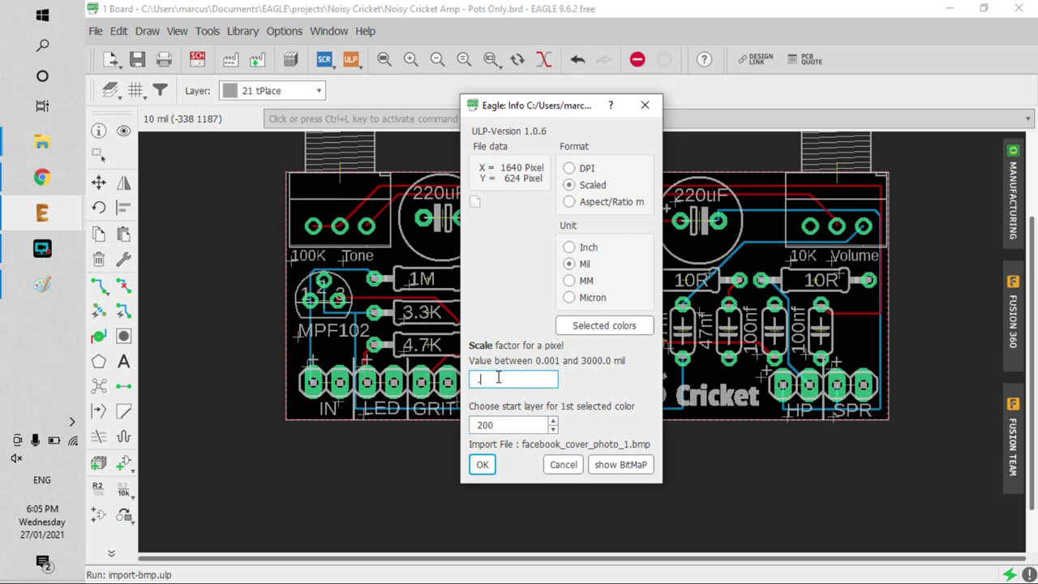
pyautogui.write('5')
pyautogui.press('Tab')
pyautogui.write('2')
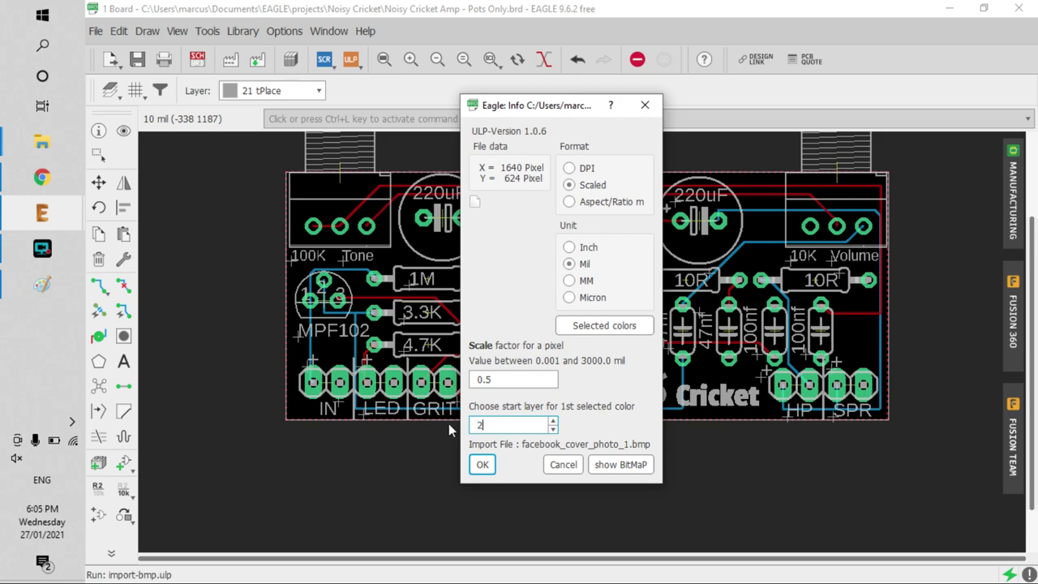
pyautogui.write('1')
pyautogui.click(483, 464)
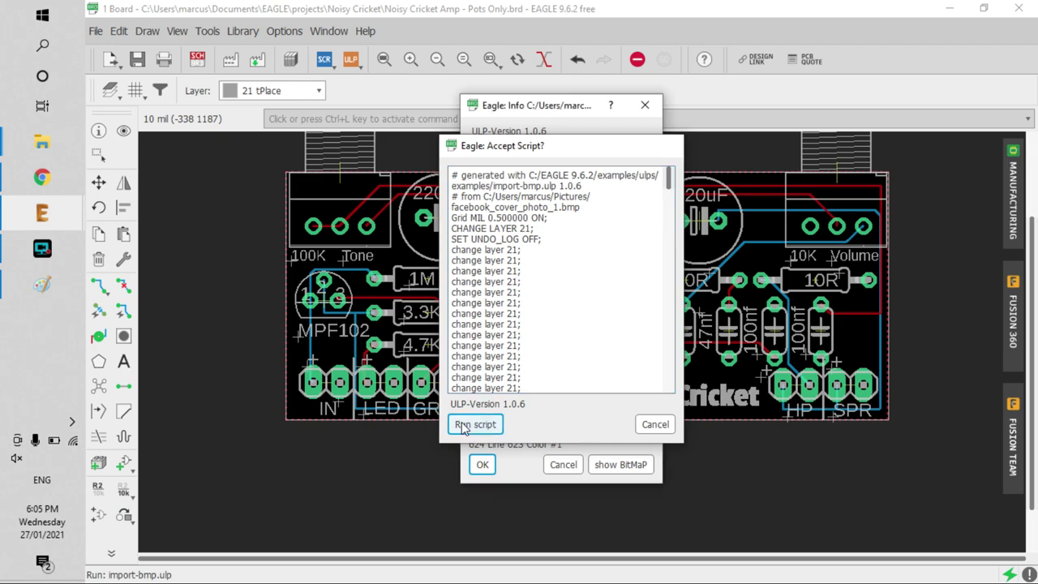
pyautogui.click(475, 425)
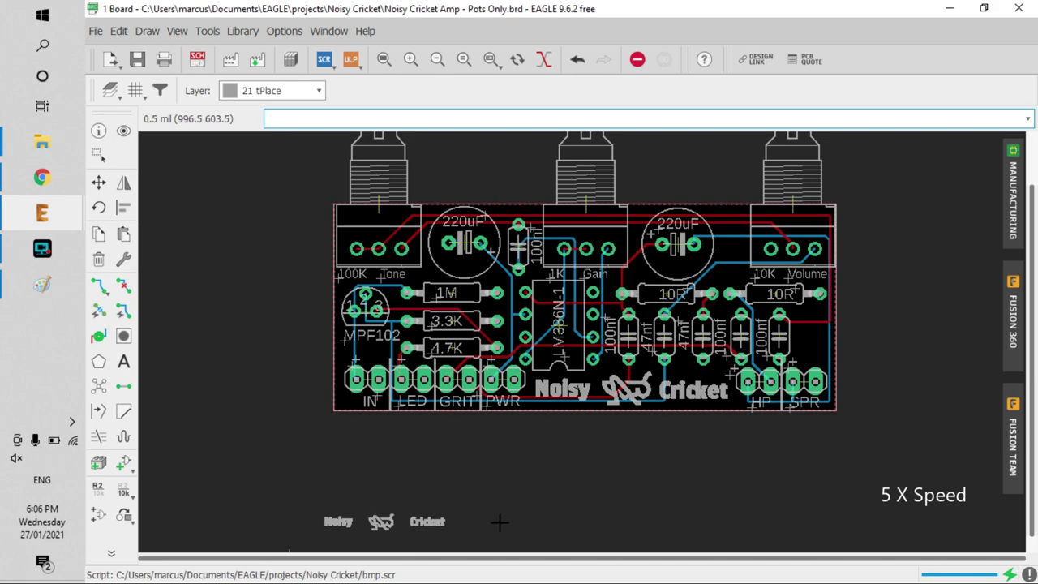
# Window-select the small imported Noisy Cricket logo as a group and discard it, then view the whole board.
pyautogui.scroll(5, 394, 528)
pyautogui.scroll(-3, 350, 504)
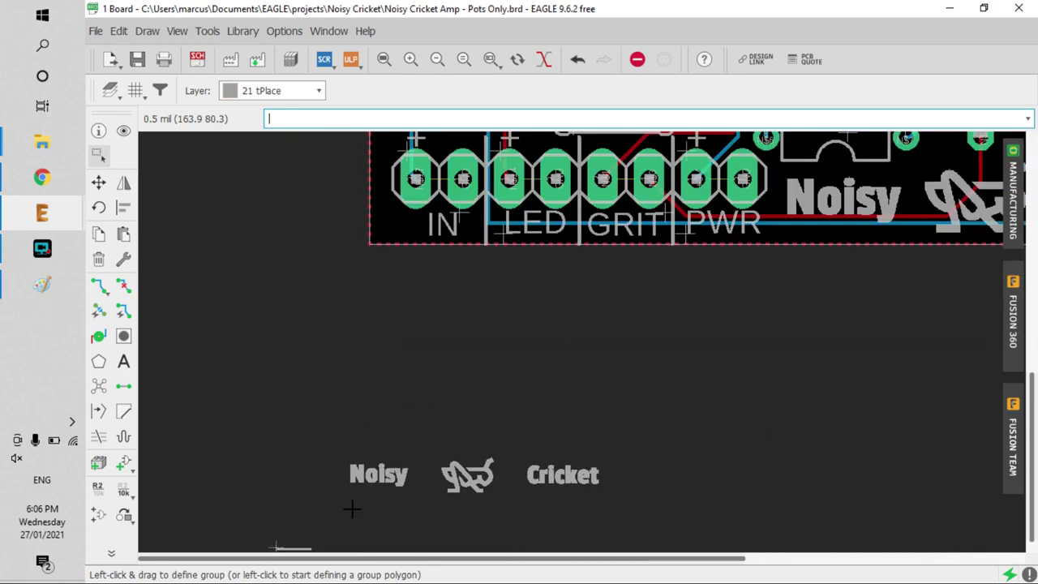
pyautogui.moveTo(328, 464); pyautogui.dragTo(652, 541)
pyautogui.click(458, 485)
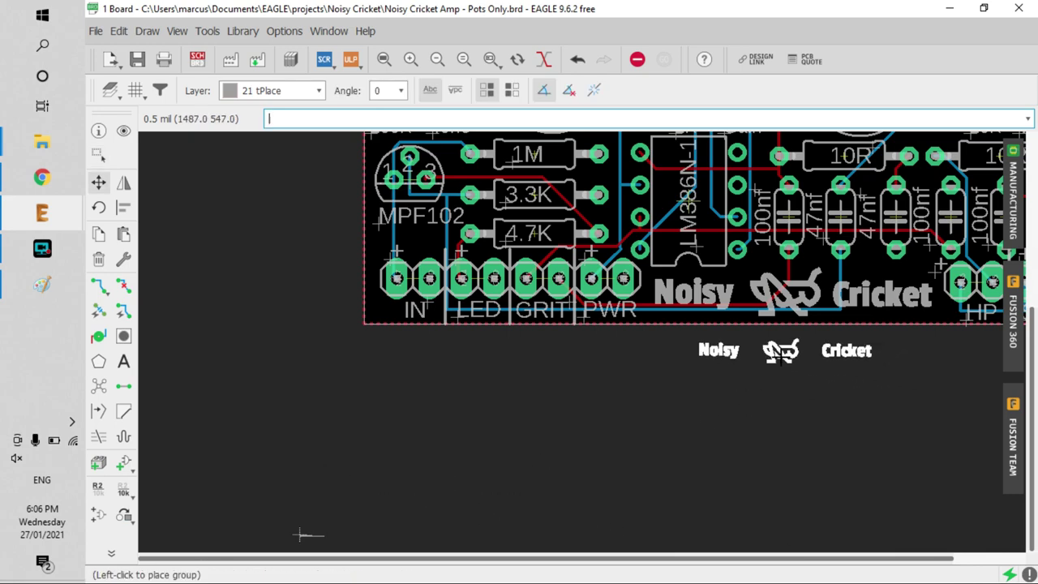
pyautogui.press('Escape')
pyautogui.scroll(-3, 358, 413)
pyautogui.scroll(2, 706, 325)
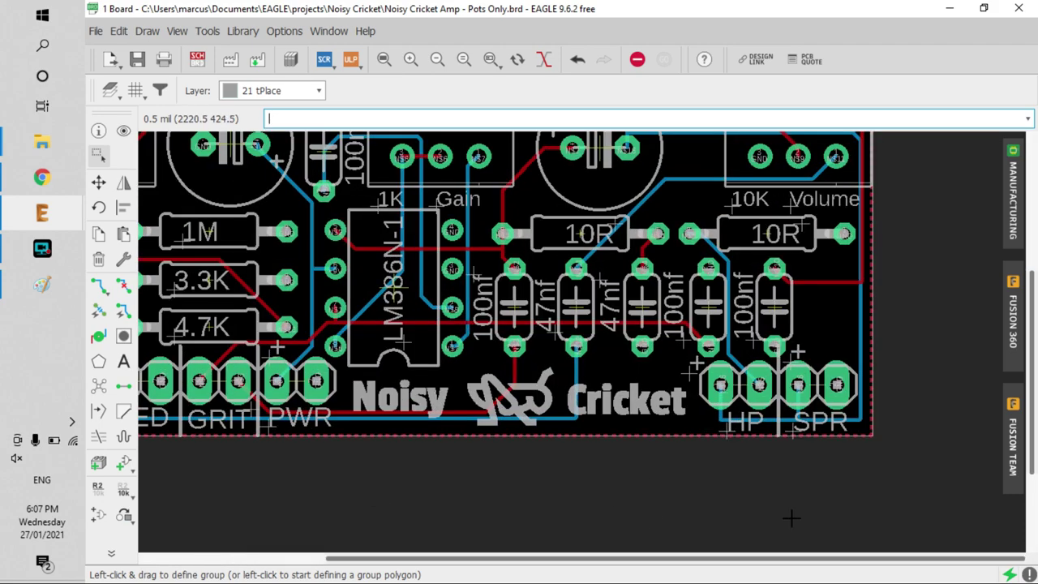
pyautogui.scroll(-1, 799, 470)
pyautogui.scroll(-1, 792, 472)
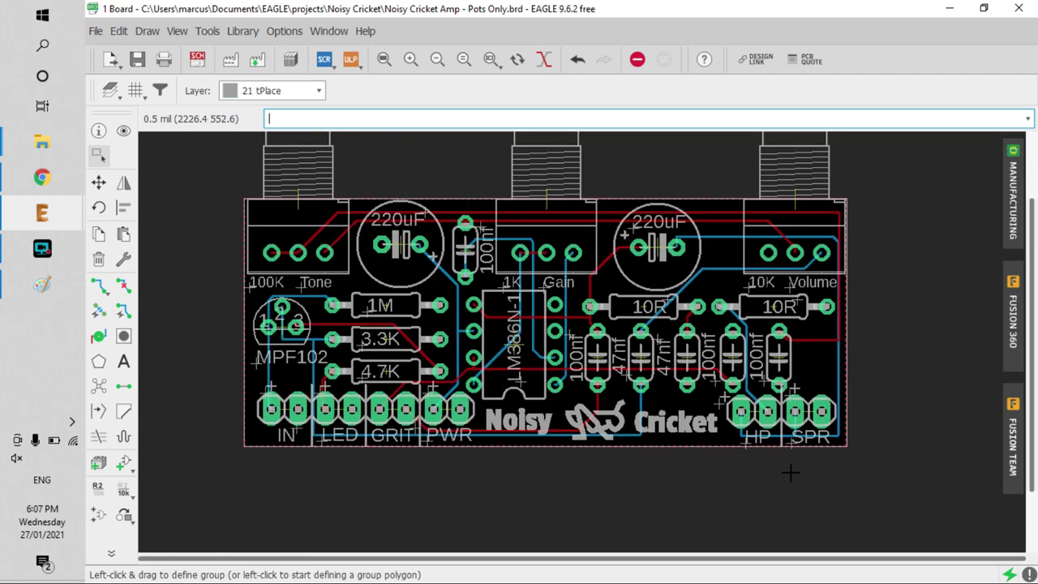